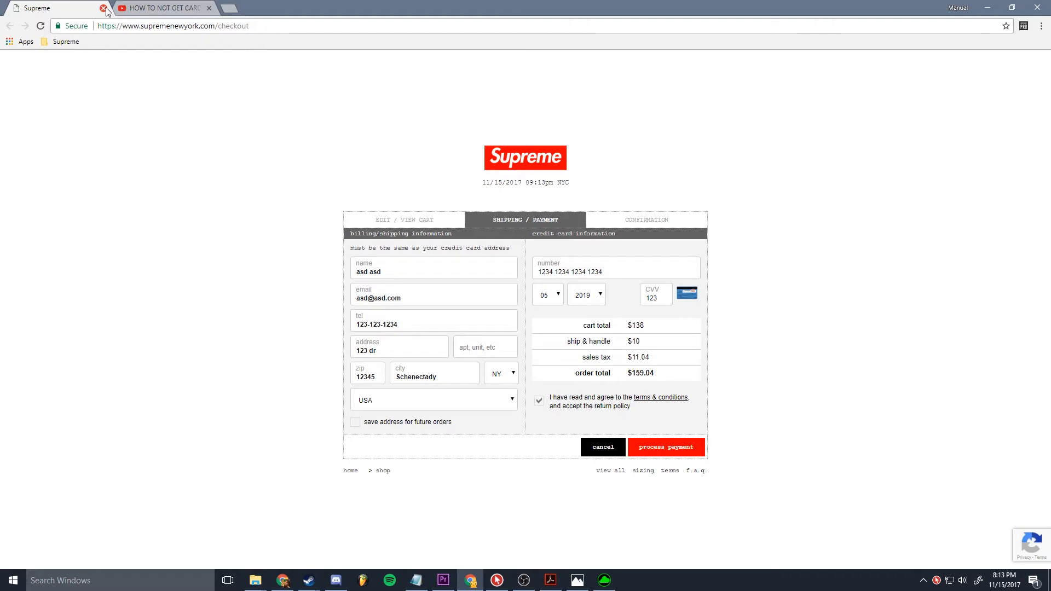
Step: View the YouTube video about not getting a card declined on Supreme and return to the Supreme checkout page
{"action": "left_click", "coordinate": [129, 7]}
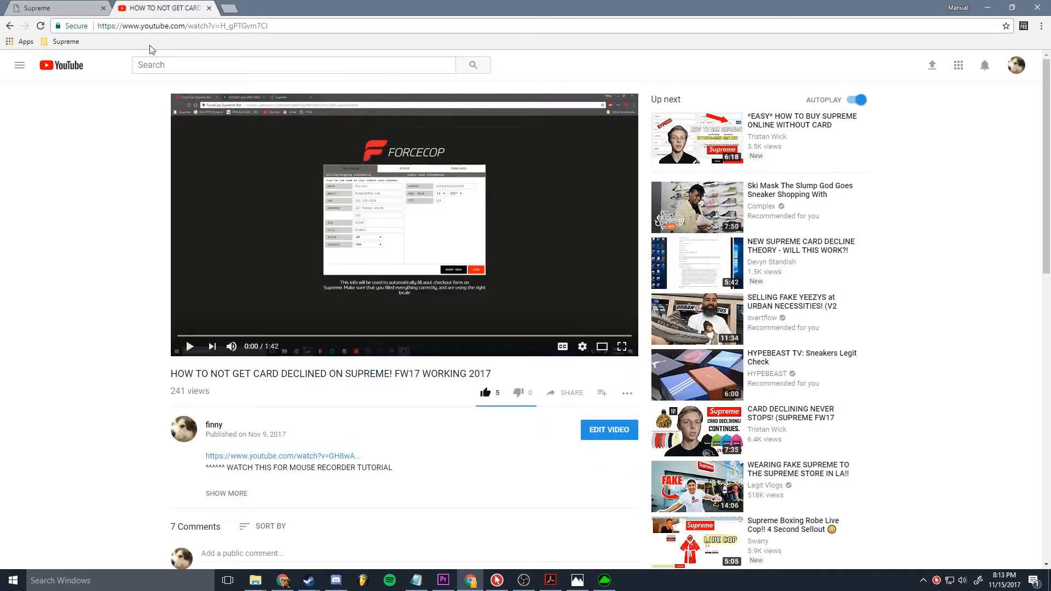
{"action": "left_click", "coordinate": [69, 3]}
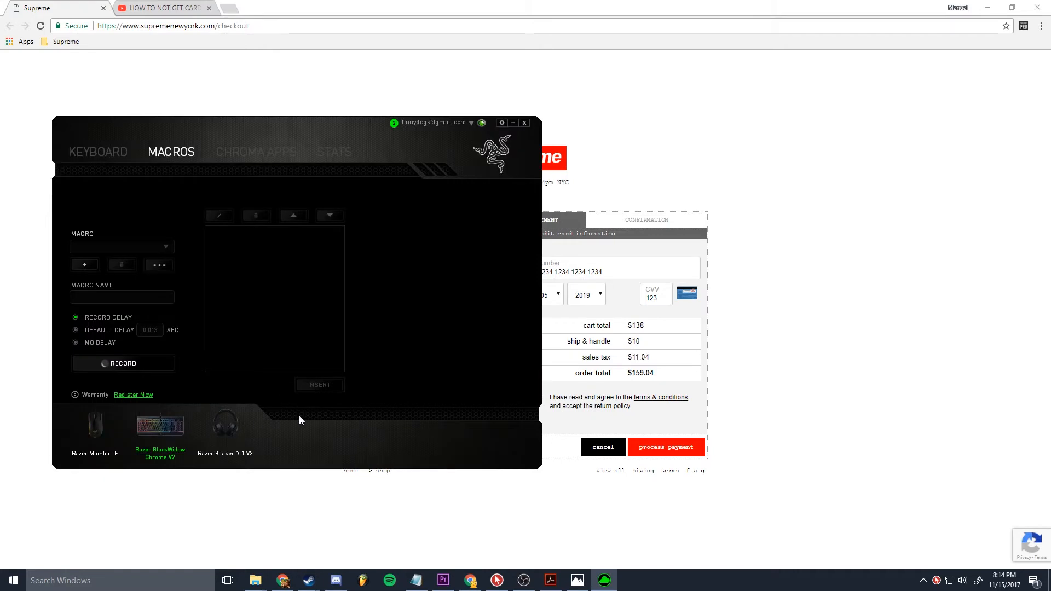
Step: Switch to Razer Synapse, look at the keyboard customization page and return to the macro editor
{"action": "left_click_drag", "start_coordinate": [166, 133], "coordinate": [250, 139]}
{"action": "left_click", "coordinate": [205, 162]}
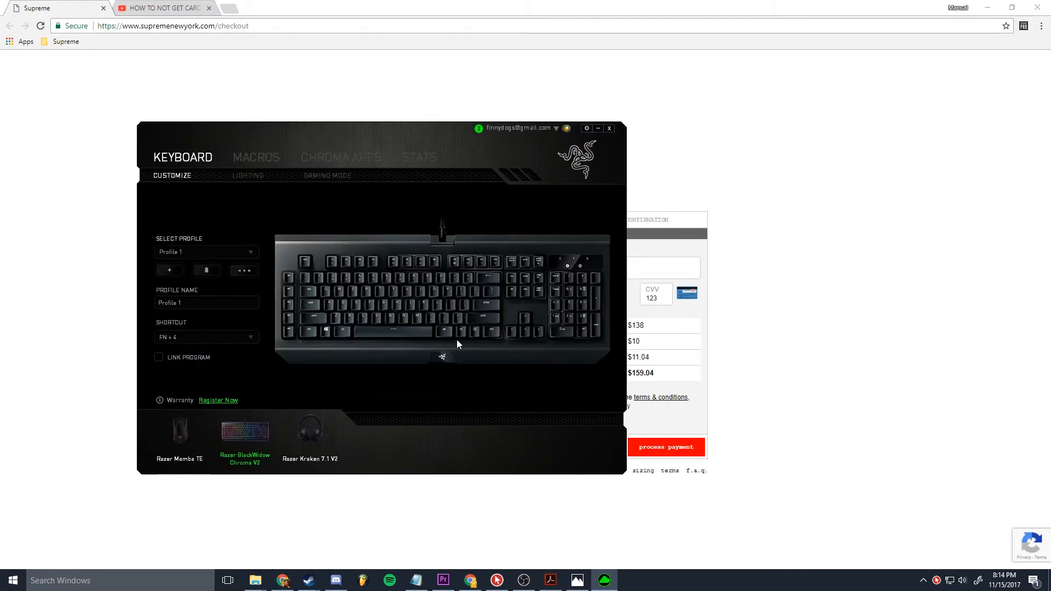
{"action": "left_click_drag", "start_coordinate": [358, 138], "coordinate": [419, 158]}
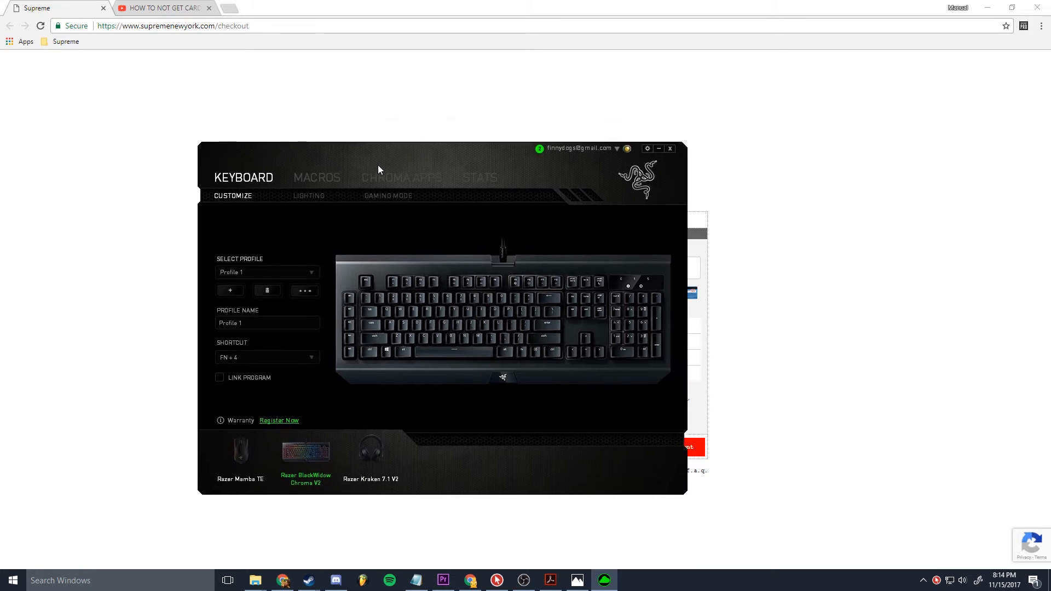
{"action": "left_click", "coordinate": [327, 178]}
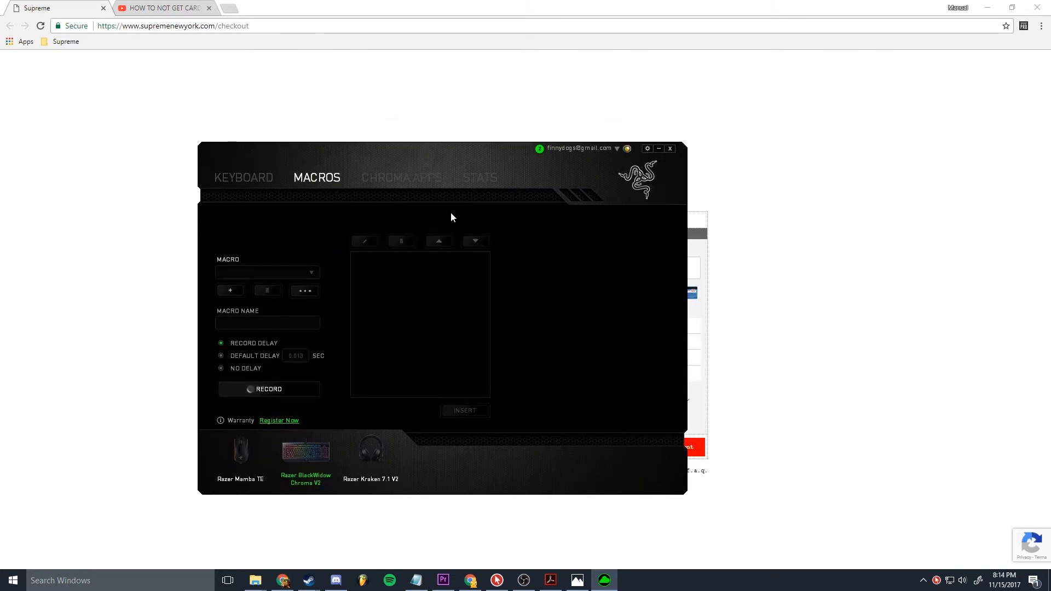
Step: Create a new macro and name it card
{"action": "left_click_drag", "start_coordinate": [403, 155], "coordinate": [420, 146]}
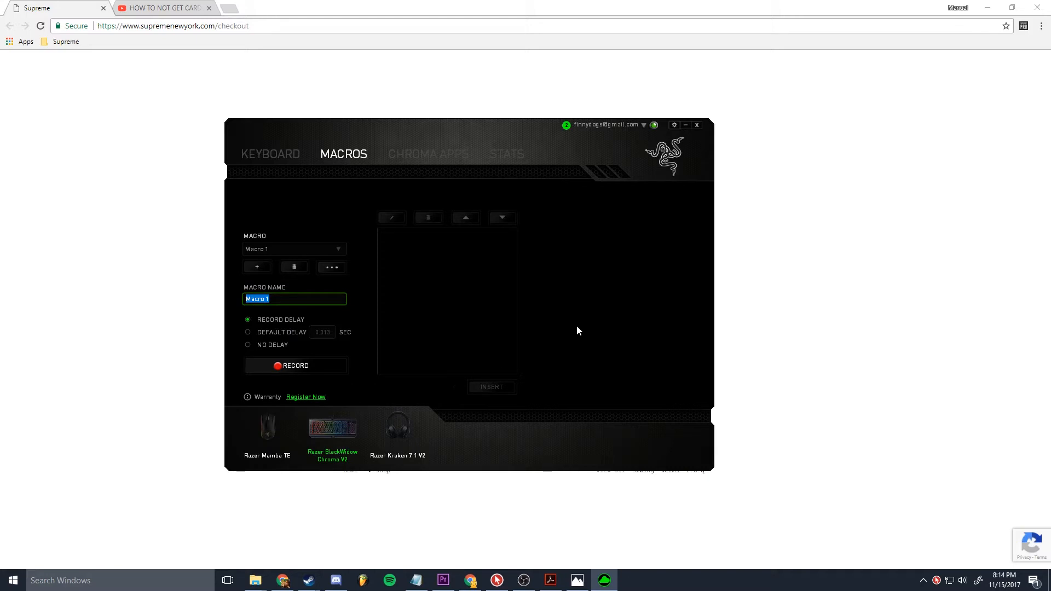
{"action": "type", "text": "card"}
{"action": "left_click_drag", "start_coordinate": [408, 145], "coordinate": [324, 122]}
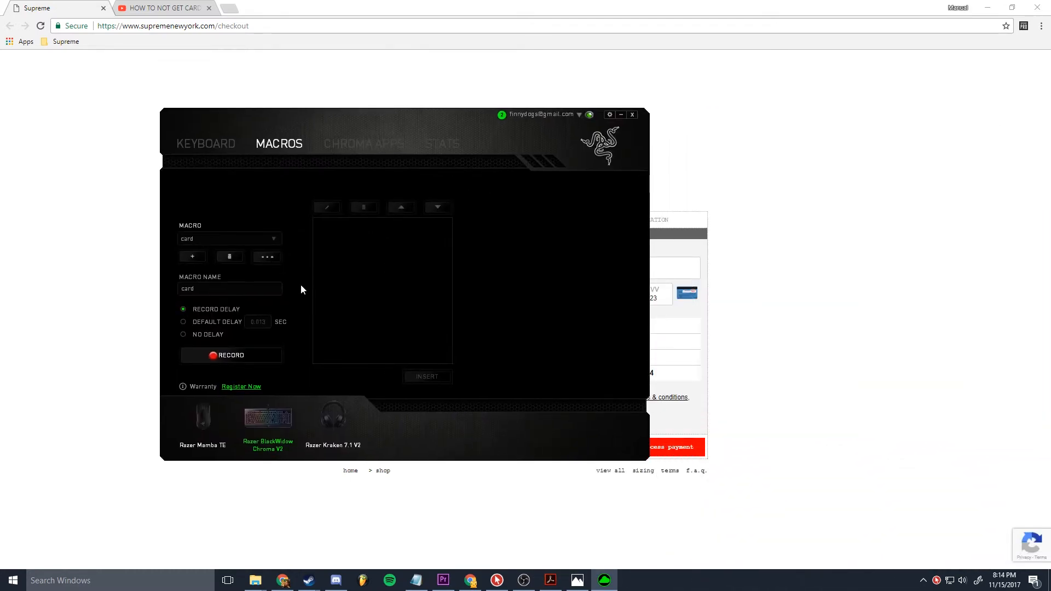
Step: Make the card macro use a default delay of 0.013 seconds
{"action": "left_click", "coordinate": [184, 321]}
{"action": "double_click", "coordinate": [259, 322]}
{"action": "type", "text": "0.013"}
{"action": "left_click", "coordinate": [300, 341]}
Step: Try recording the card number's digits into the card macro and review the recorded keystrokes
{"action": "left_click", "coordinate": [253, 358]}
{"action": "key", "text": "1"}
{"action": "key", "text": "2"}
{"action": "key", "text": "3"}
{"action": "key", "text": "4"}
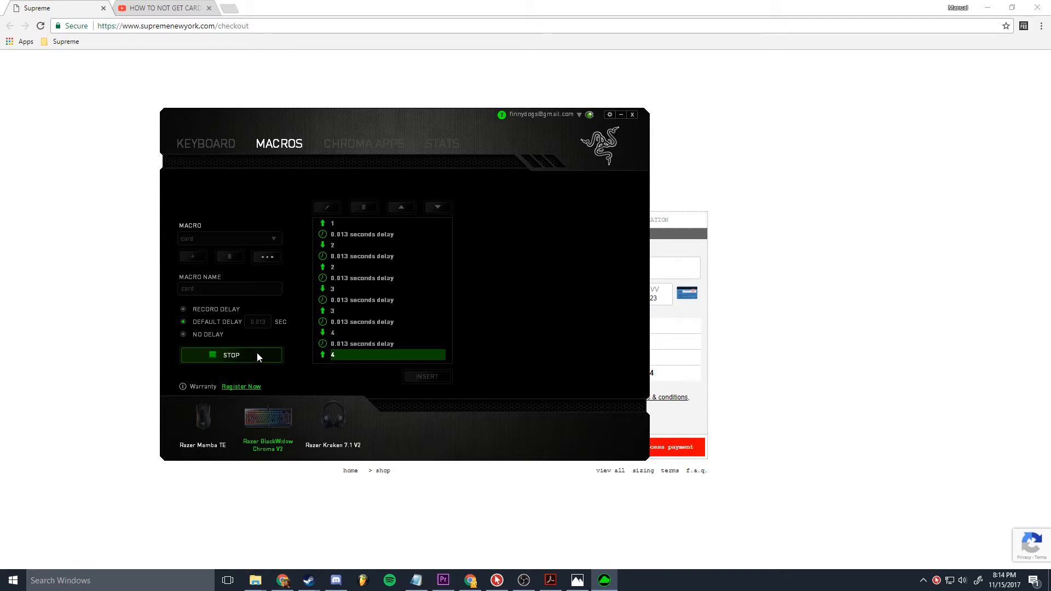
{"action": "left_click", "coordinate": [255, 356]}
{"action": "left_click_drag", "start_coordinate": [446, 350], "coordinate": [451, 310]}
Step: Record the full card number as keystrokes in the card macro and stop the recording
{"action": "left_click", "coordinate": [230, 355]}
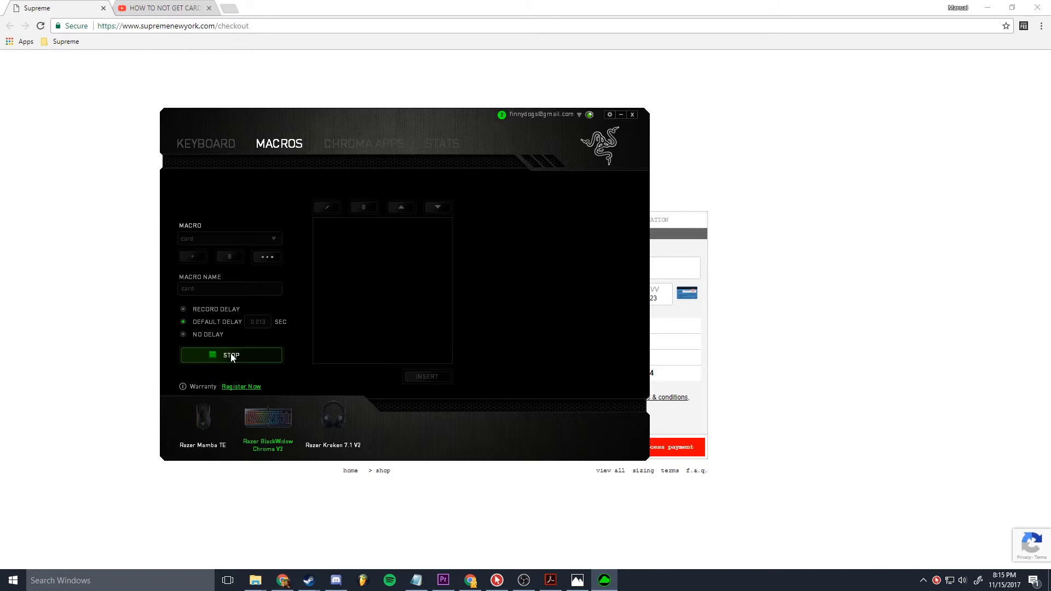
{"action": "key", "text": "1"}
{"action": "key", "text": "2"}
{"action": "key", "text": "3"}
{"action": "key", "text": "4"}
{"action": "key", "text": "1"}
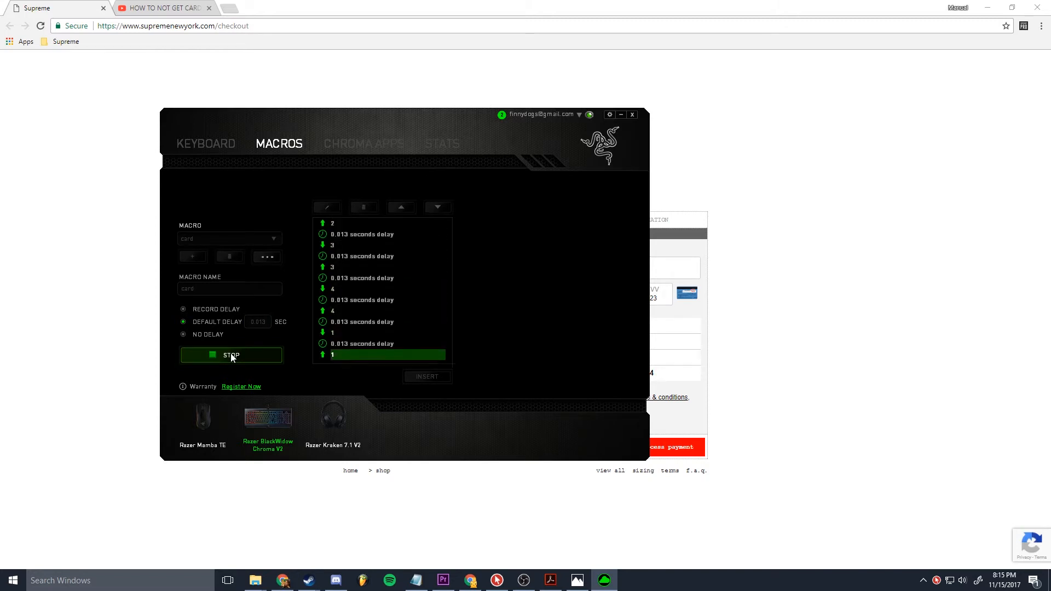
{"action": "key", "text": "2"}
{"action": "key", "text": "3"}
{"action": "key", "text": "4"}
{"action": "key", "text": "1"}
{"action": "key", "text": "2"}
{"action": "left_click", "coordinate": [234, 356]}
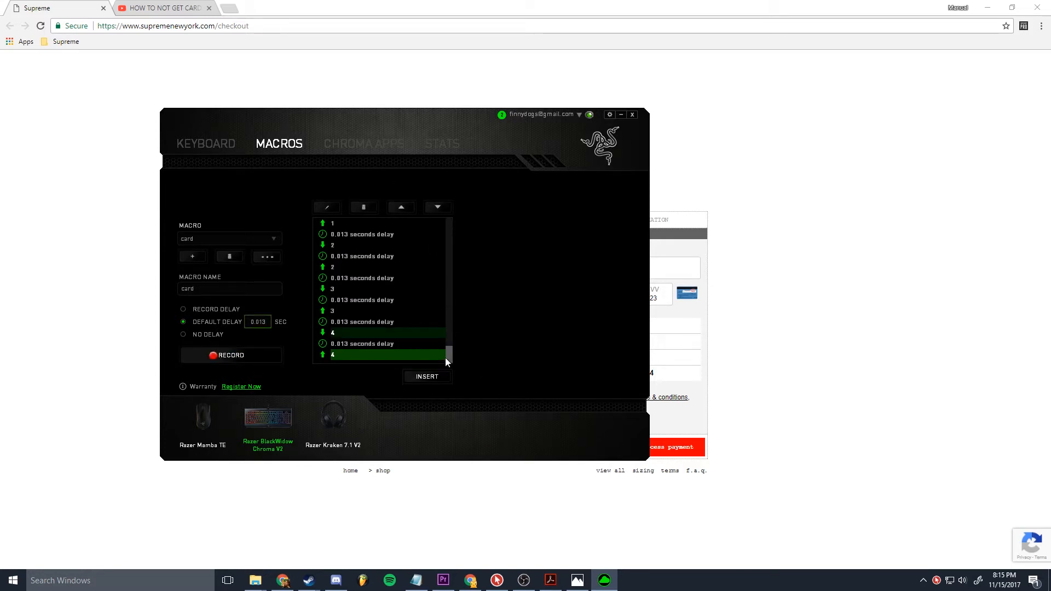
{"action": "mouse_move", "coordinate": [447, 358]}
{"action": "left_mouse_down"}
{"action": "mouse_move", "coordinate": [458, 226]}
{"action": "mouse_move", "coordinate": [439, 231]}
{"action": "mouse_move", "coordinate": [442, 374]}
{"action": "left_mouse_up"}
Step: Assign the card macro to the keyboard's M1 key and save the key assignment
{"action": "left_click", "coordinate": [201, 156]}
{"action": "left_click", "coordinate": [315, 259]}
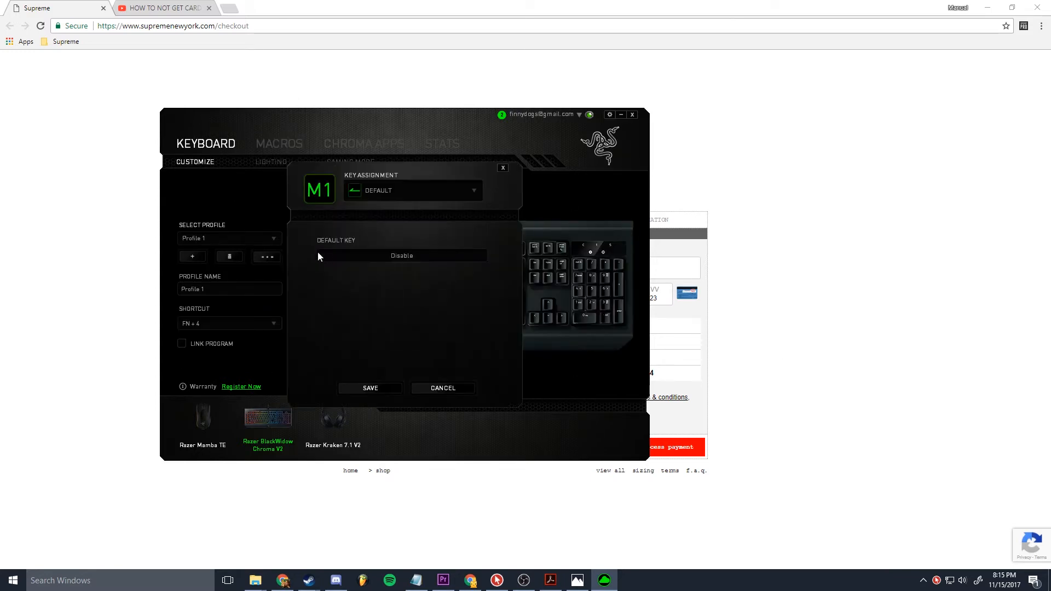
{"action": "left_click", "coordinate": [396, 189]}
{"action": "left_click", "coordinate": [398, 260]}
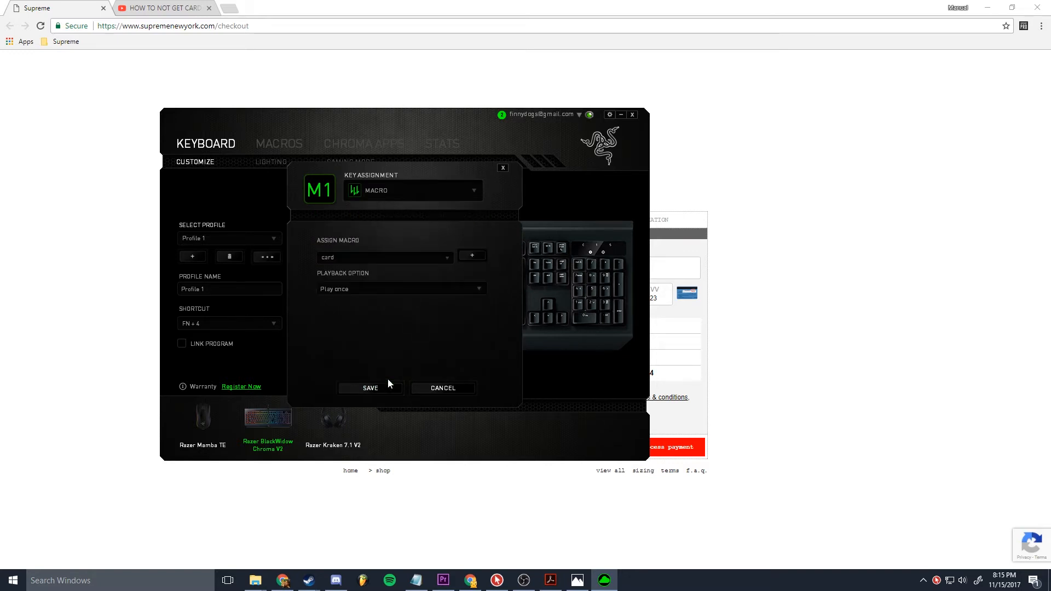
{"action": "left_click", "coordinate": [371, 388]}
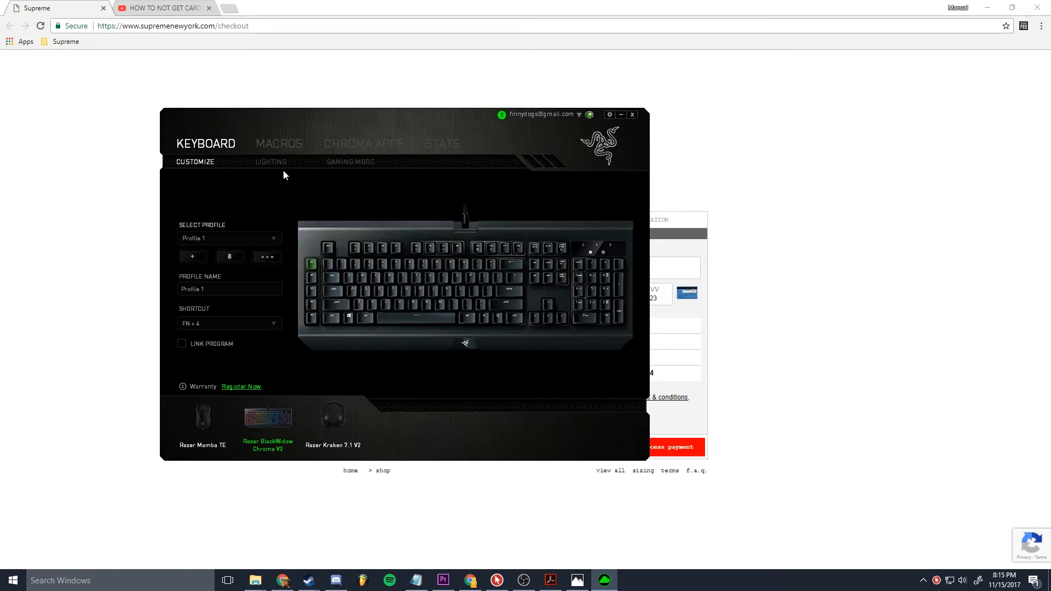
Step: Switch to the Supreme checkout page and replace the credit card number by playing the macro in the number field
{"action": "left_click", "coordinate": [840, 349]}
{"action": "left_click_drag", "start_coordinate": [635, 275], "coordinate": [278, 283]}
{"action": "type", "text": "1234 1234 1234 2341"}
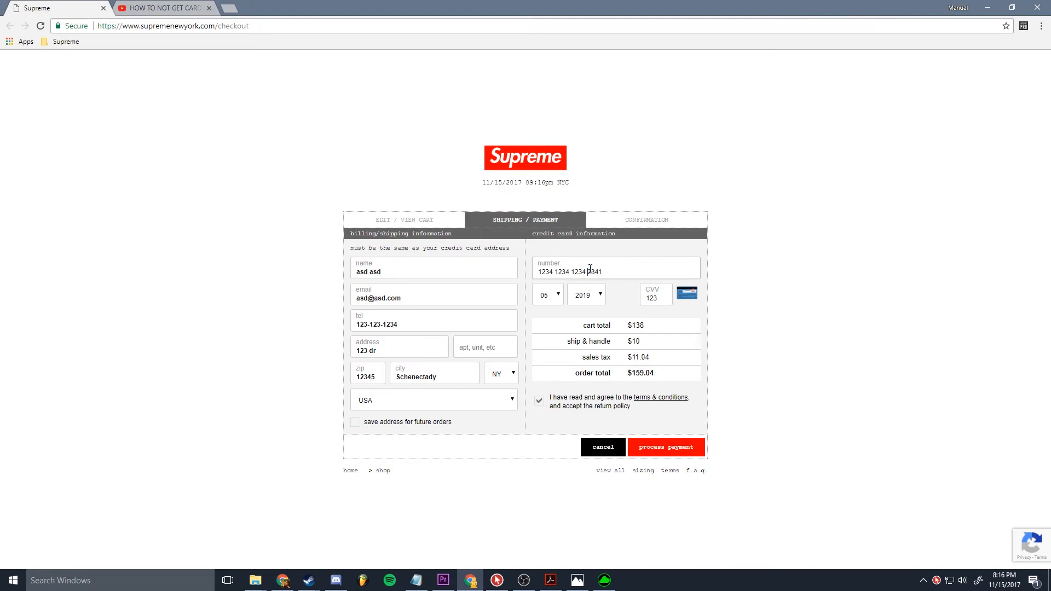
{"action": "left_click_drag", "start_coordinate": [587, 271], "coordinate": [593, 272]}
Step: Switch back to Razer Synapse and examine the order of keystrokes and delays in the card macro
{"action": "left_click", "coordinate": [611, 582]}
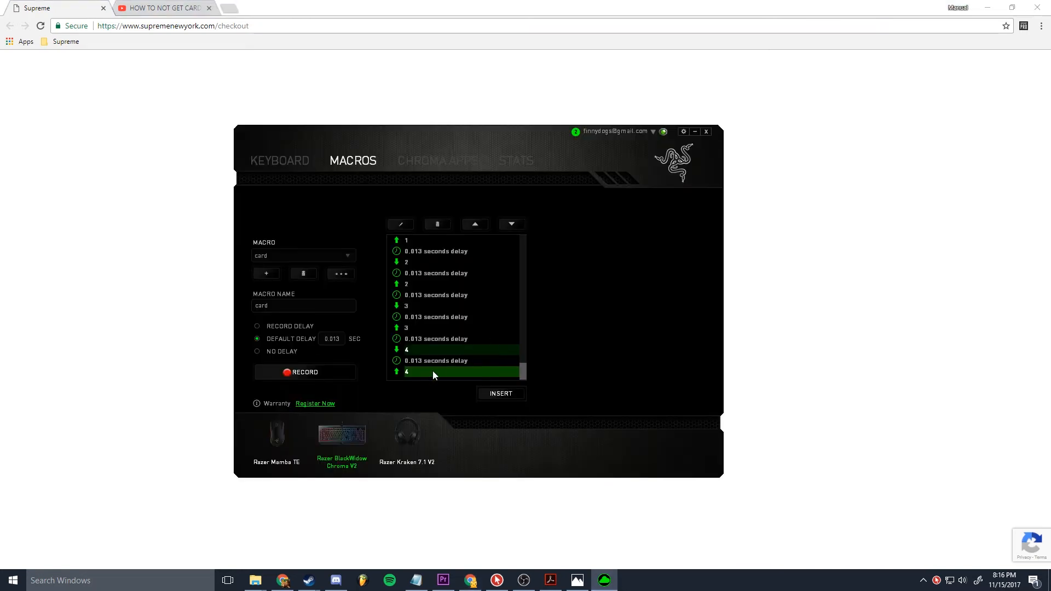
{"action": "left_click_drag", "start_coordinate": [519, 373], "coordinate": [528, 239]}
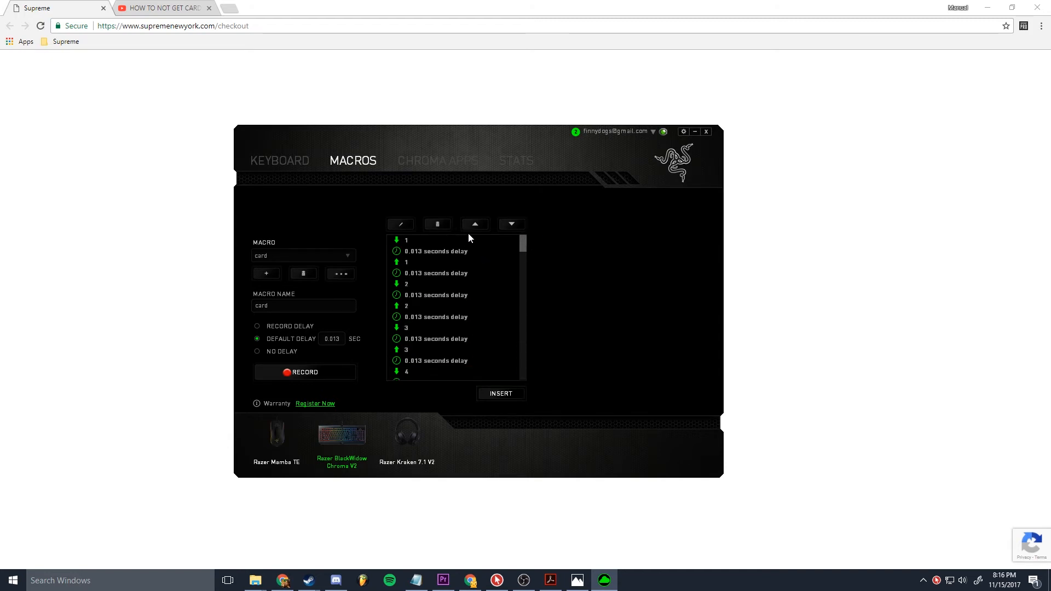
{"action": "scroll", "coordinate": [430, 271], "scroll_direction": "down", "scroll_amount": 2}
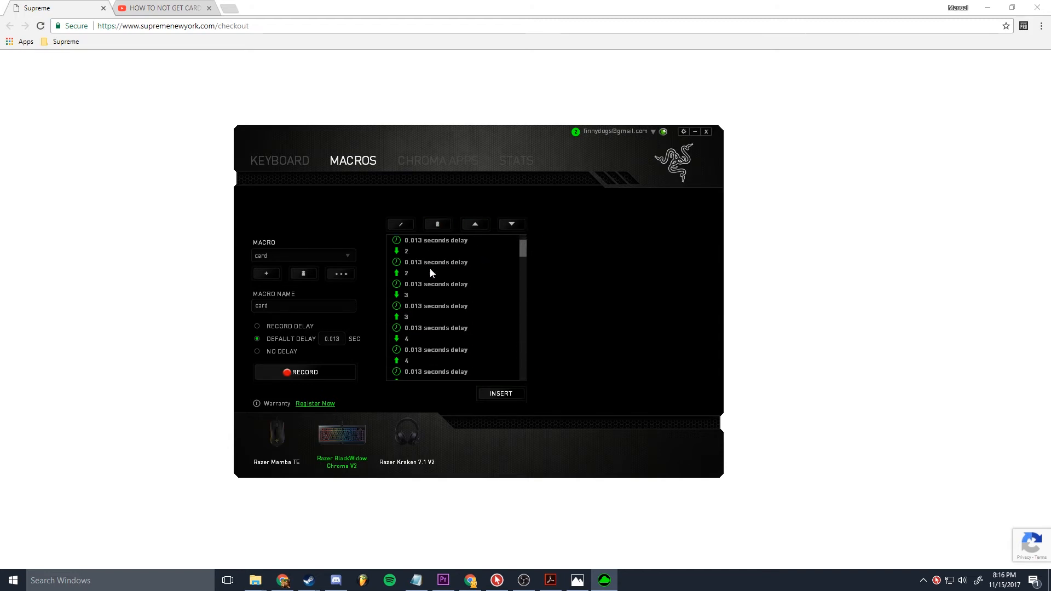
{"action": "scroll", "coordinate": [431, 268], "scroll_direction": "down", "scroll_amount": 2}
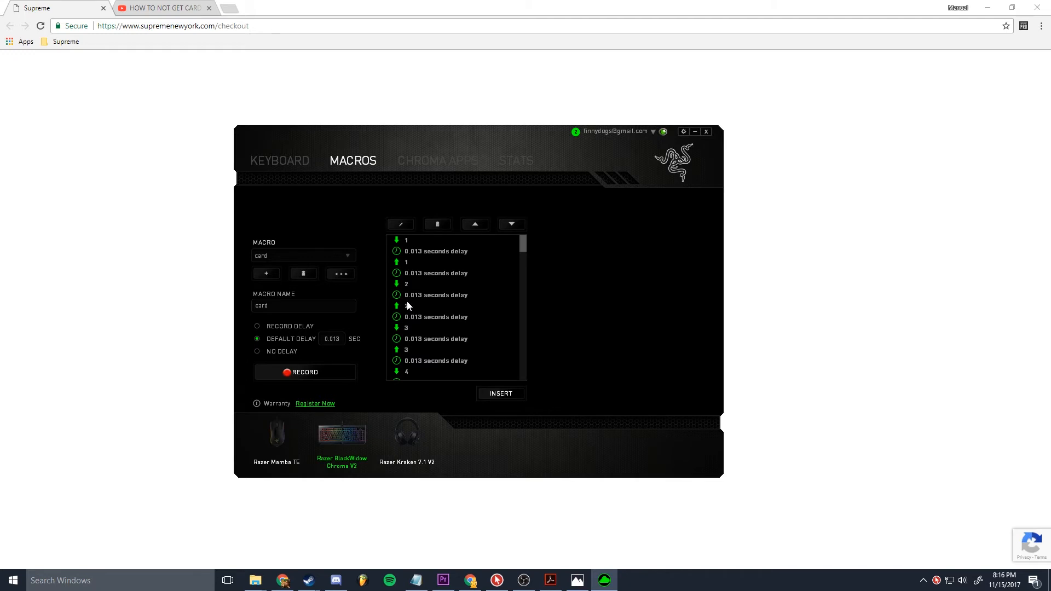
{"action": "scroll", "coordinate": [410, 300], "scroll_direction": "down", "scroll_amount": 1}
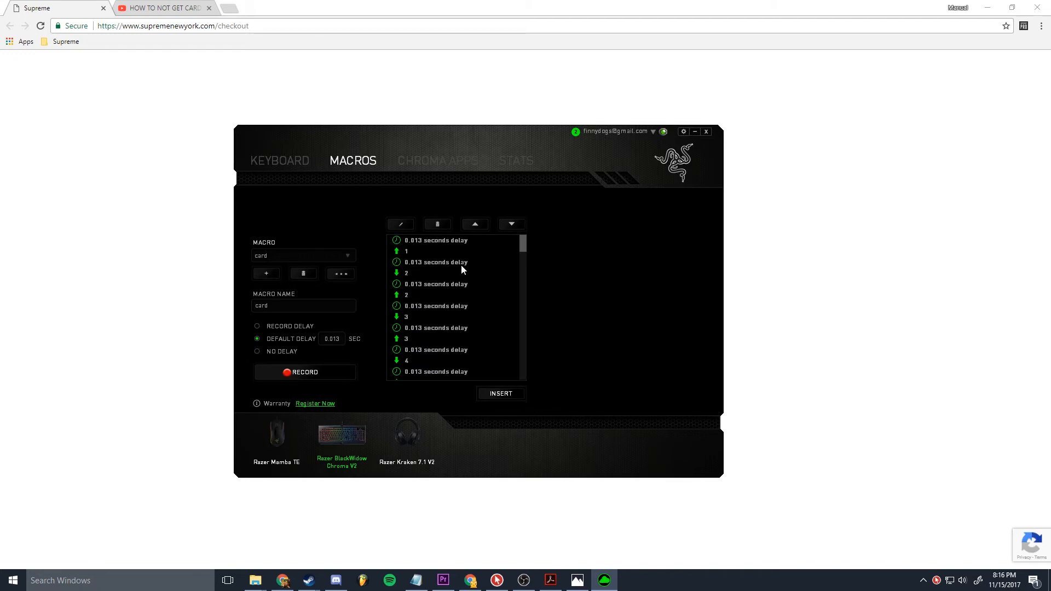
{"action": "scroll", "coordinate": [459, 264], "scroll_direction": "up", "scroll_amount": 1}
{"action": "scroll", "coordinate": [441, 281], "scroll_direction": "down", "scroll_amount": 1}
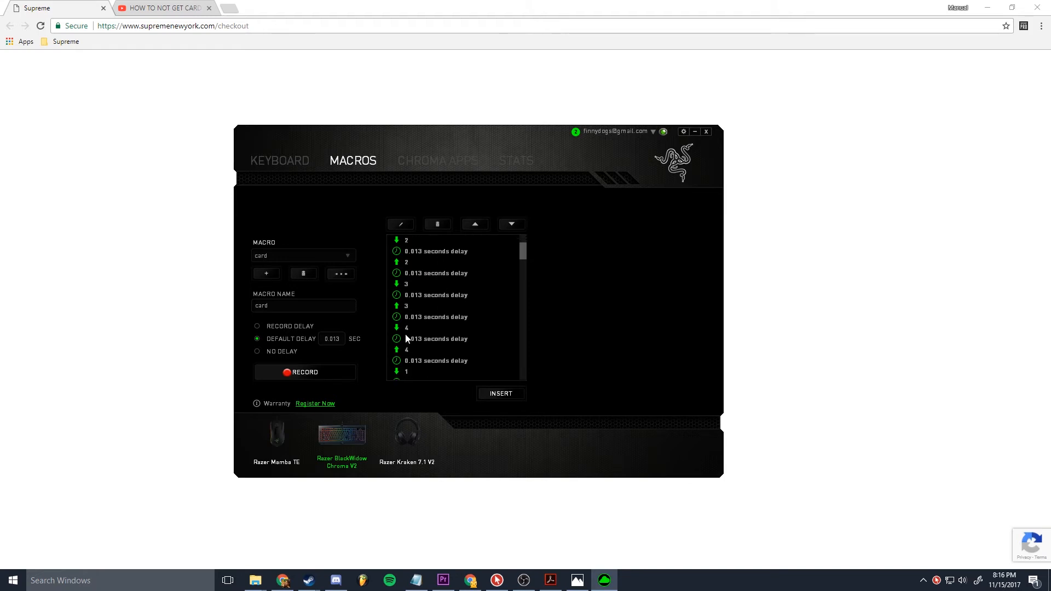
{"action": "scroll", "coordinate": [423, 327], "scroll_direction": "down", "scroll_amount": 1}
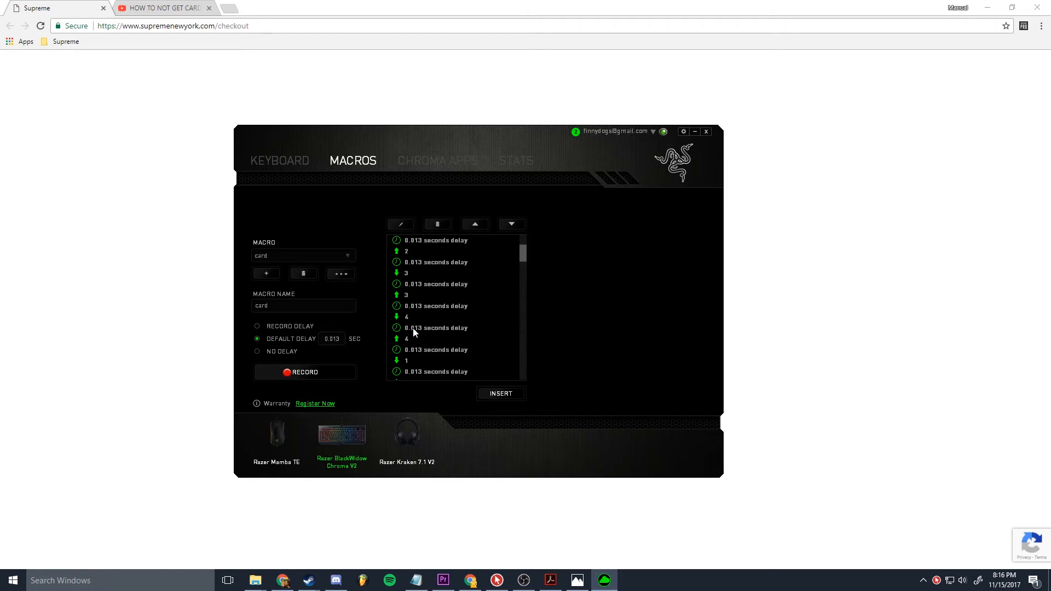
Step: Set the delay between pressing and releasing the last digit of the first four-digit group to 0.025 seconds
{"action": "left_click", "coordinate": [414, 329]}
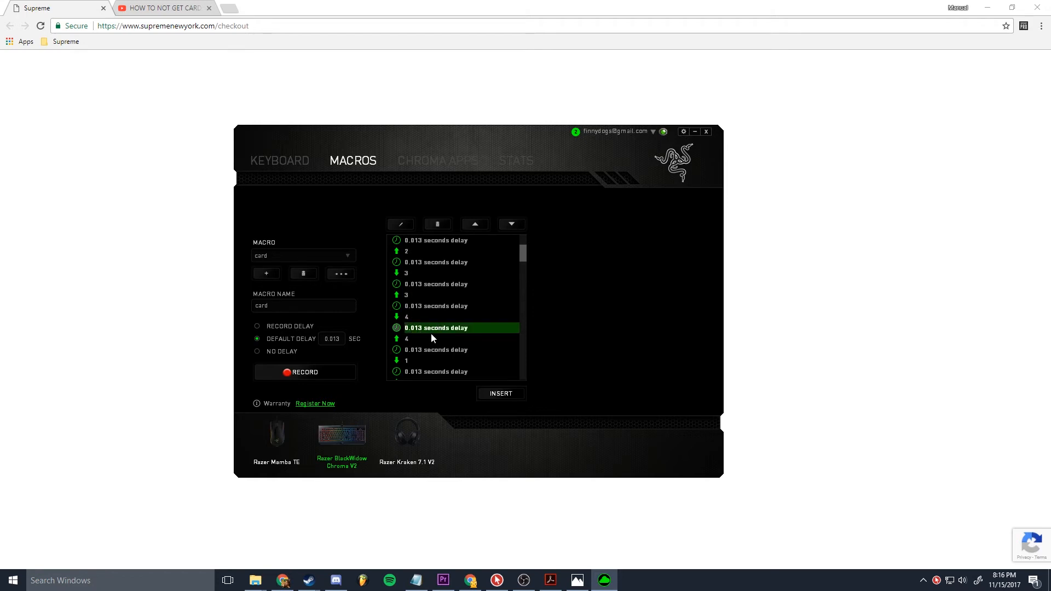
{"action": "scroll", "coordinate": [431, 332], "scroll_direction": "down", "scroll_amount": 1}
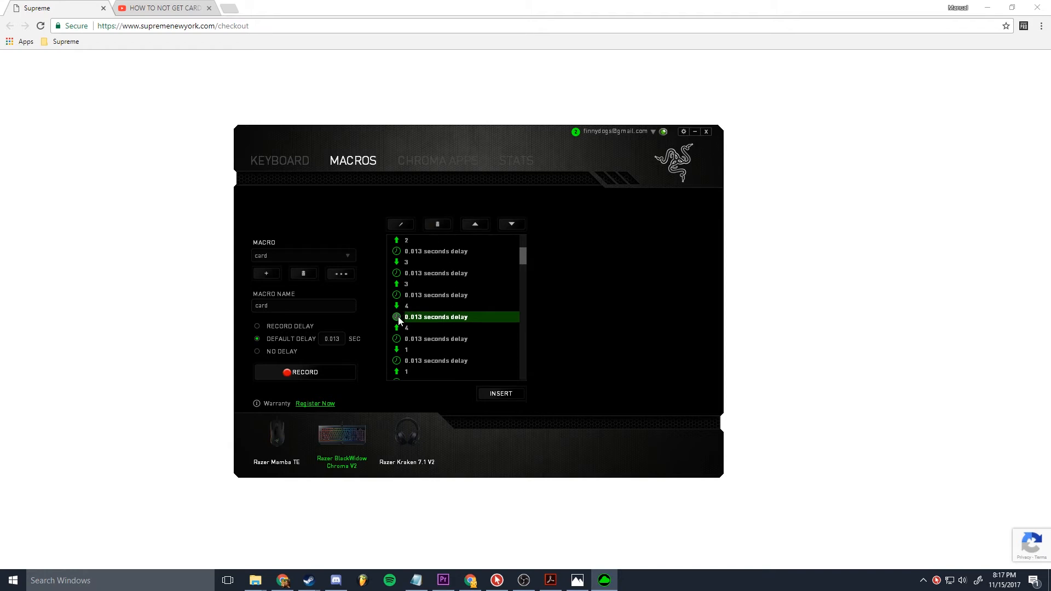
{"action": "left_click", "coordinate": [405, 225]}
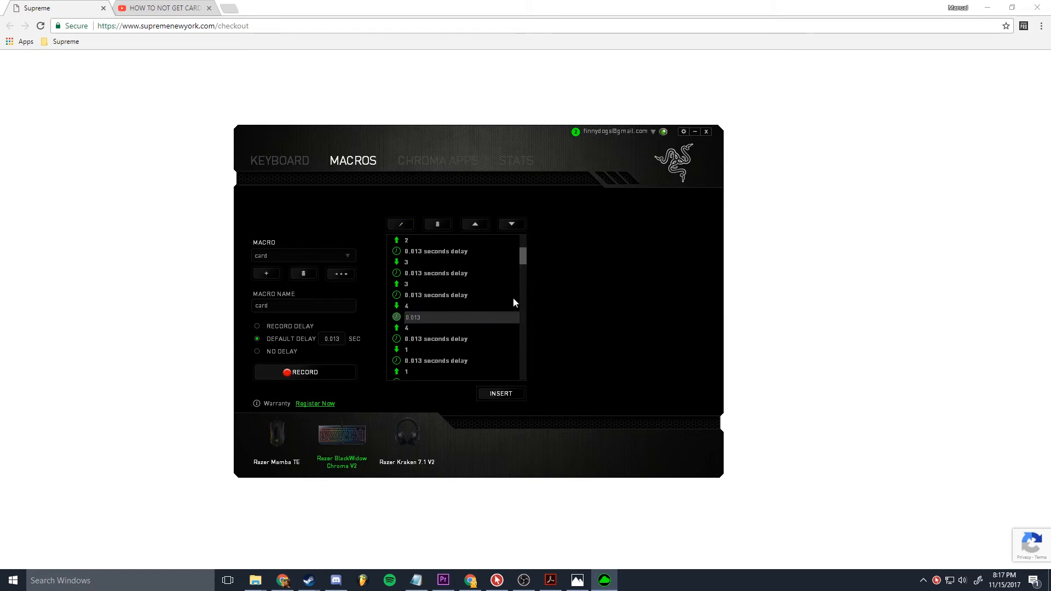
{"action": "left_click", "coordinate": [447, 318]}
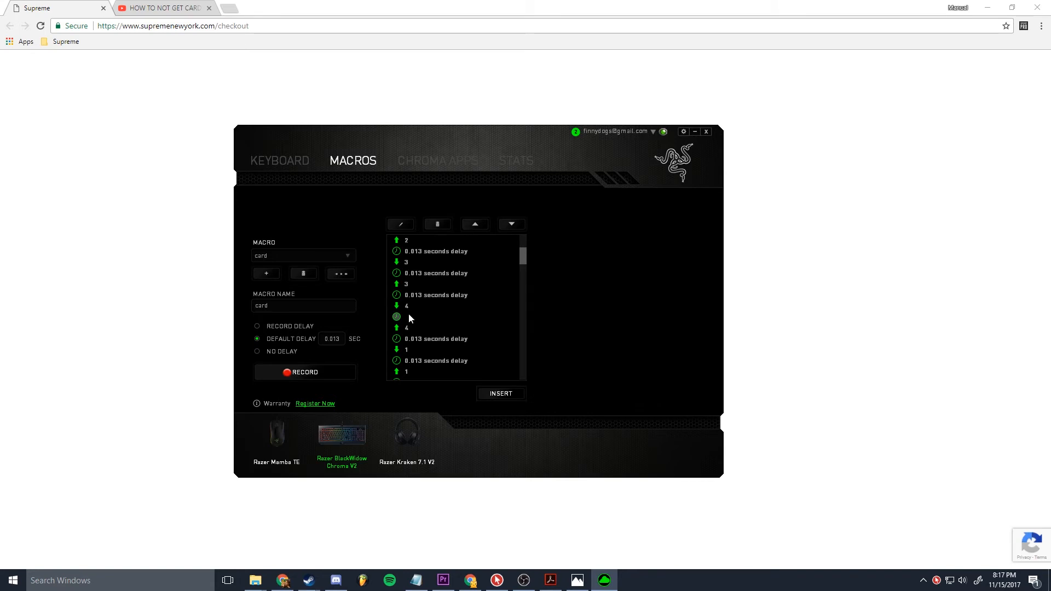
{"action": "left_click", "coordinate": [410, 310]}
{"action": "left_click", "coordinate": [438, 318]}
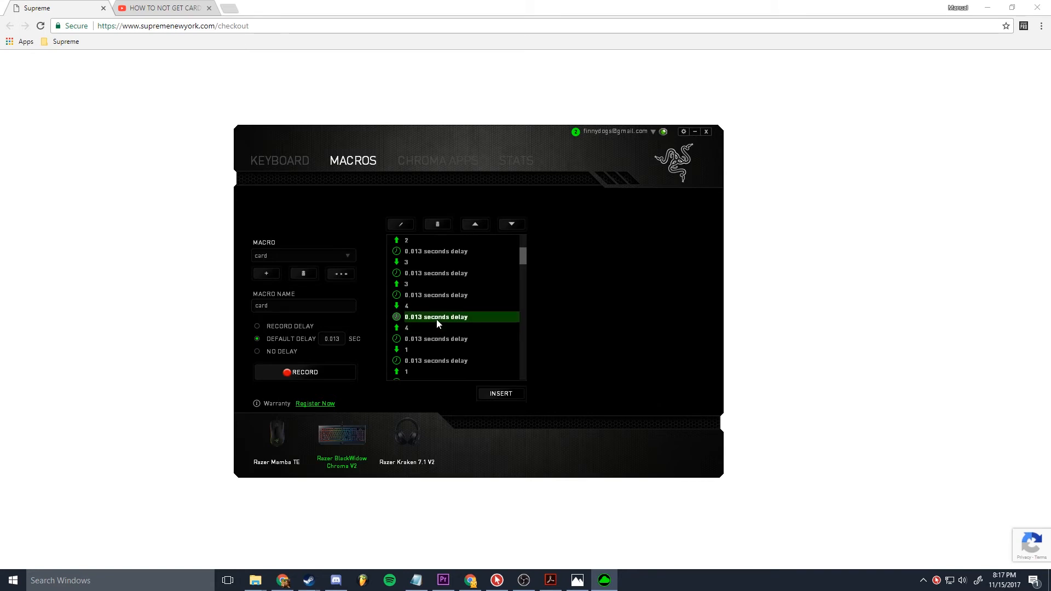
{"action": "left_click", "coordinate": [401, 225]}
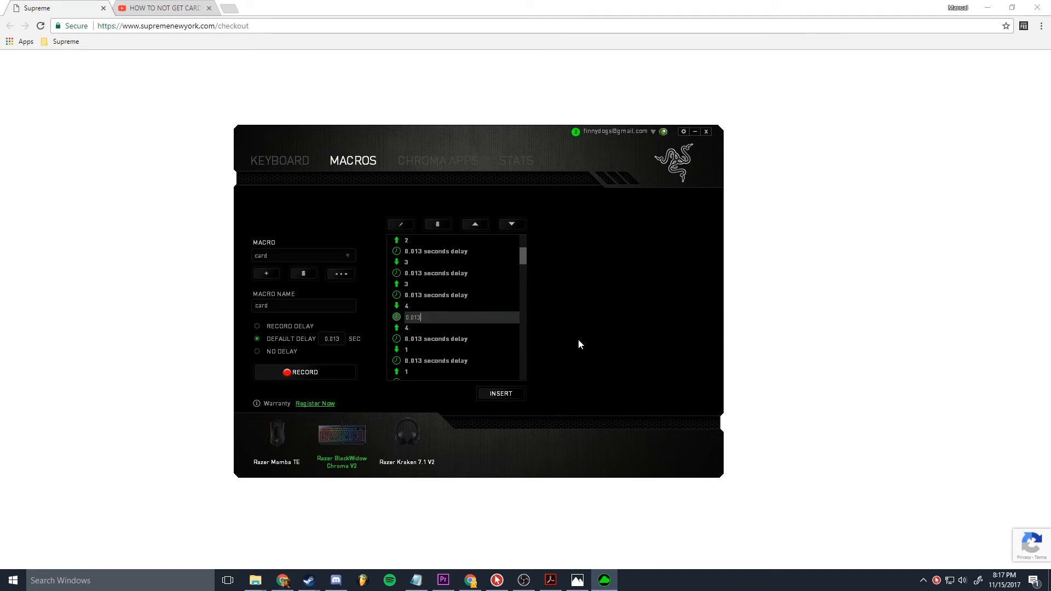
{"action": "key", "text": "BackSpace"}
{"action": "key", "text": "BackSpace"}
{"action": "type", "text": "13"}
{"action": "key", "text": "Return"}
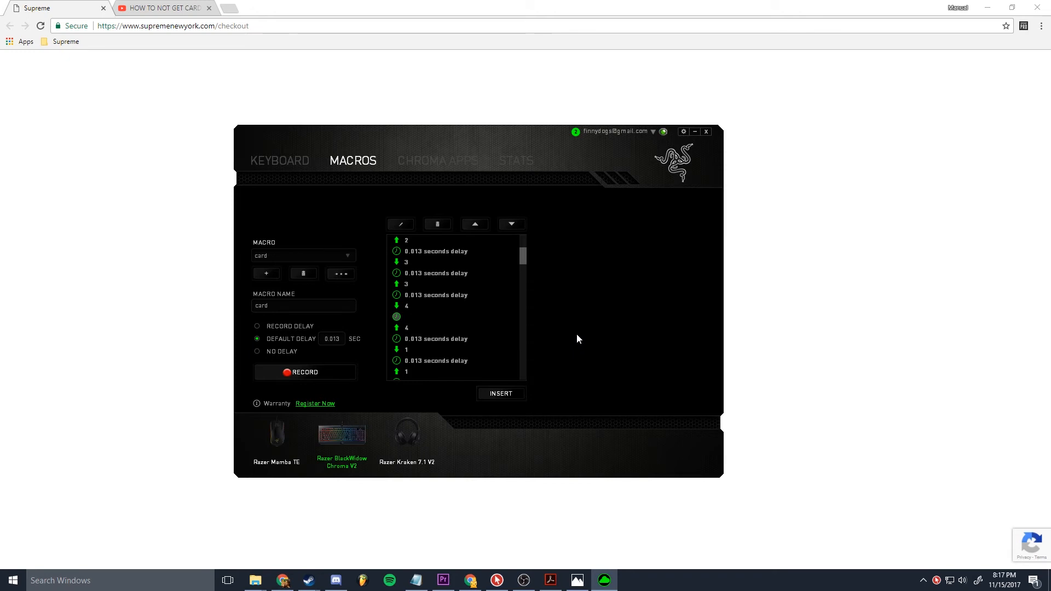
Step: Lengthen the delay between the first four-digit group's last release and the second group's first key press
{"action": "left_click", "coordinate": [432, 338]}
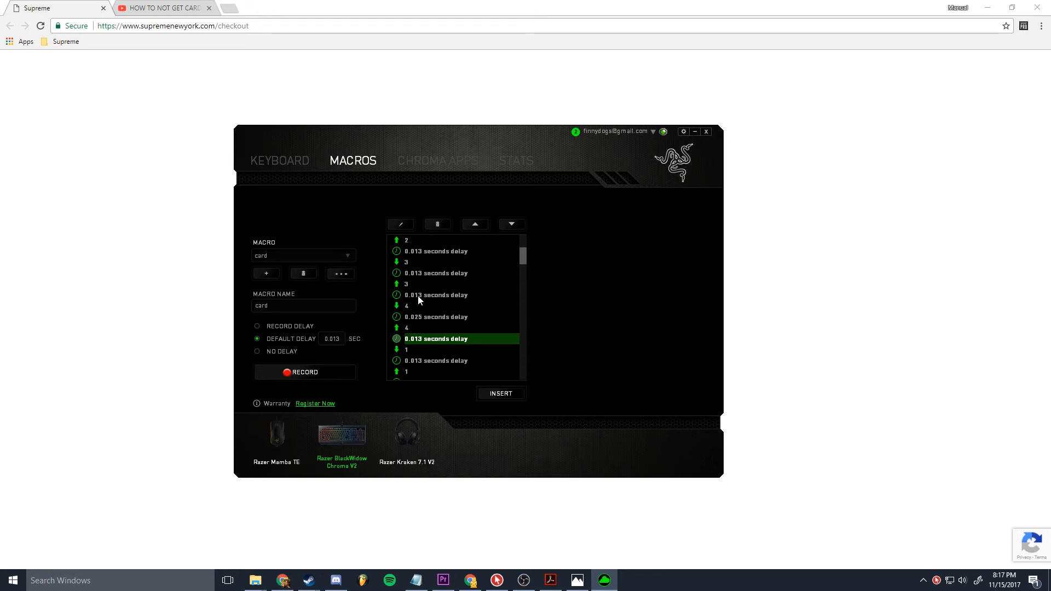
{"action": "scroll", "coordinate": [432, 304], "scroll_direction": "down", "scroll_amount": 1}
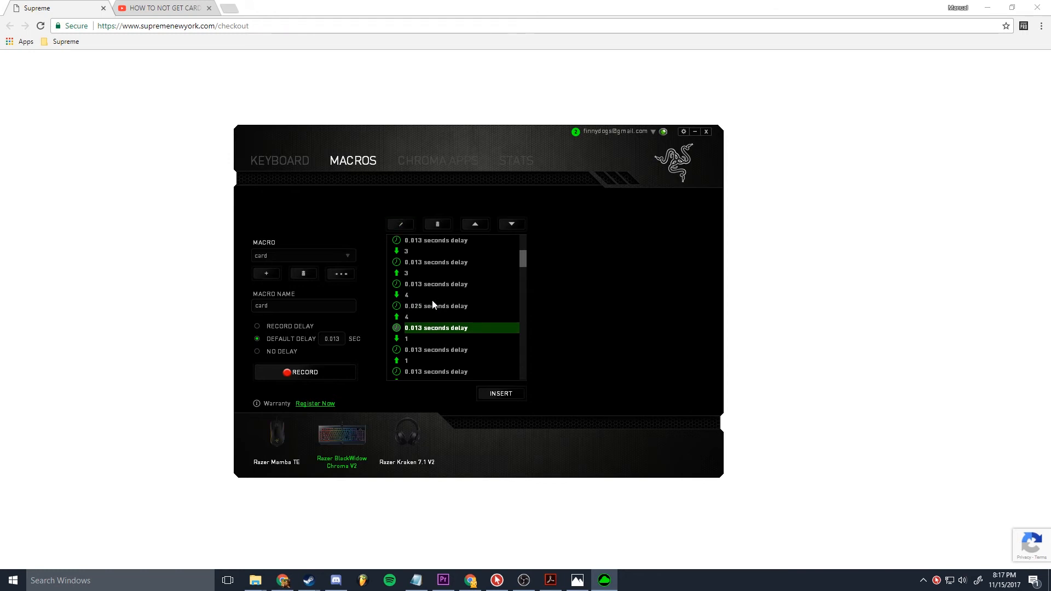
{"action": "left_click", "coordinate": [407, 338]}
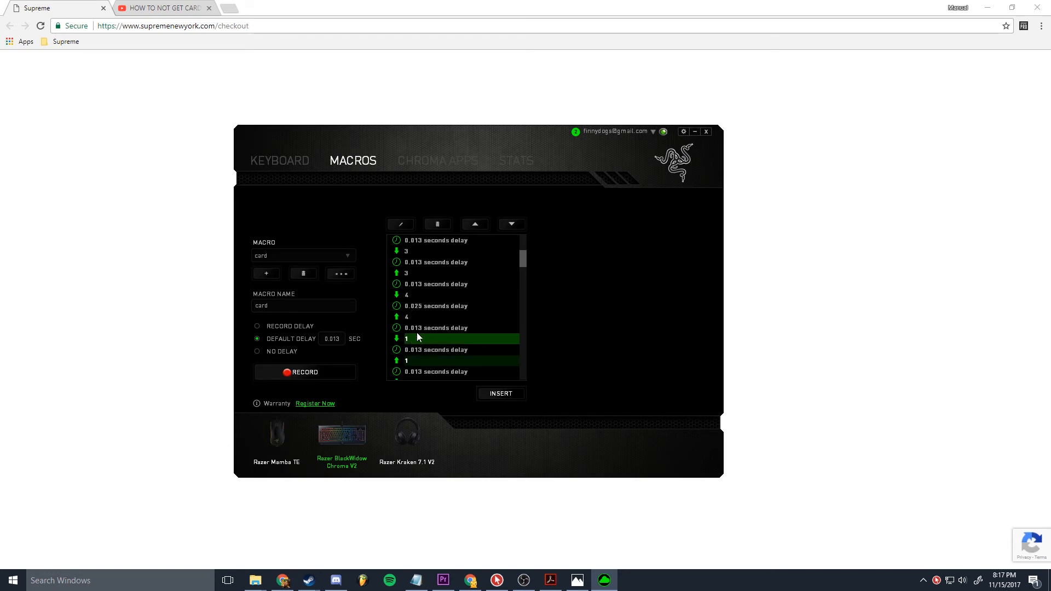
{"action": "left_click", "coordinate": [432, 328]}
{"action": "left_click", "coordinate": [400, 224]}
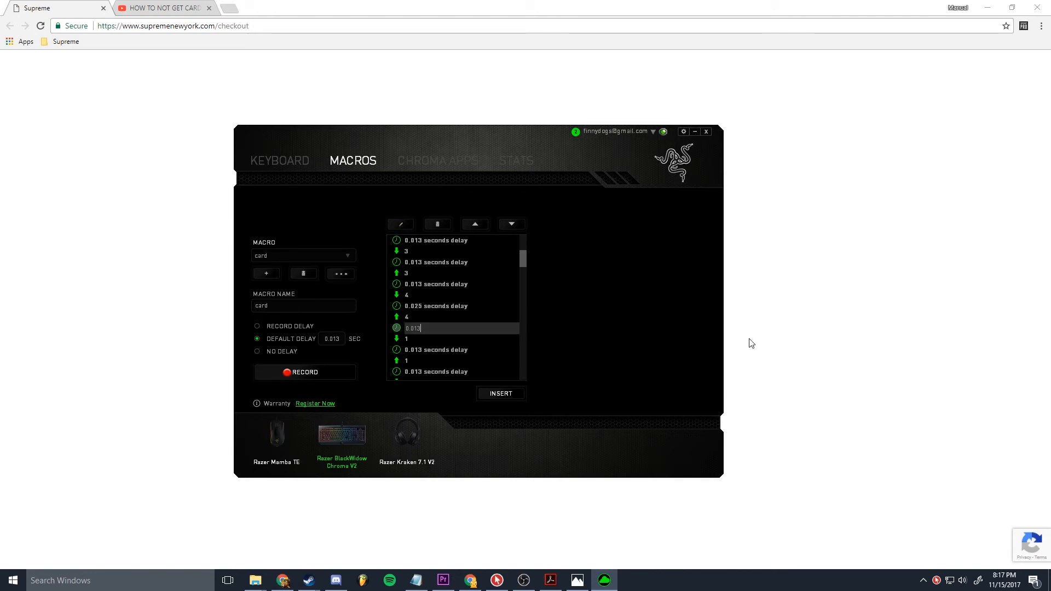
{"action": "type", "text": "0.02"}
{"action": "key", "text": "Return"}
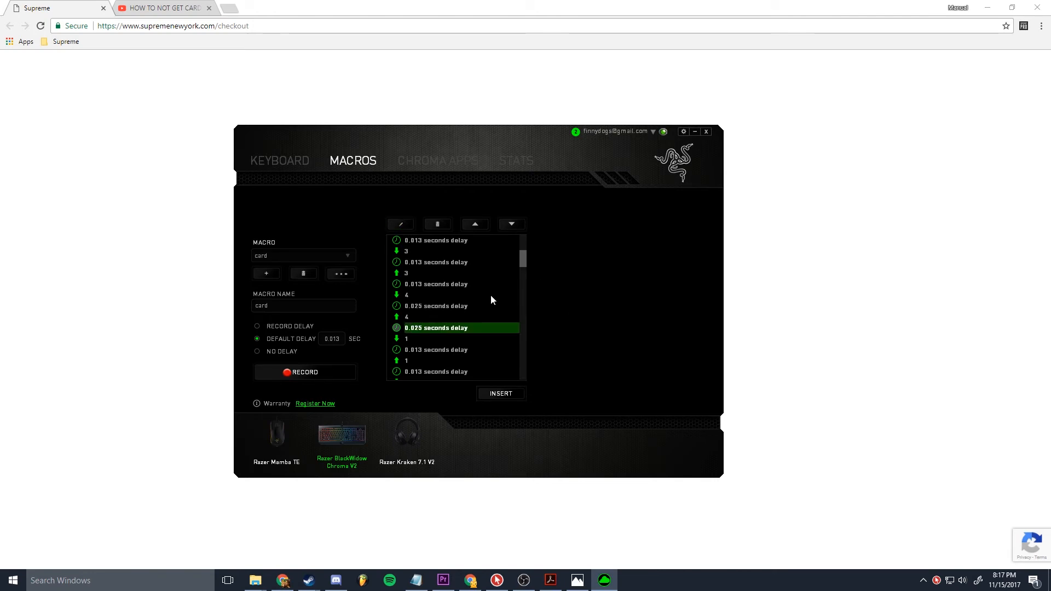
Step: Set the delay between pressing and releasing the last digit of the second four-digit group to 0.025 seconds
{"action": "scroll", "coordinate": [492, 292], "scroll_direction": "down", "scroll_amount": 5}
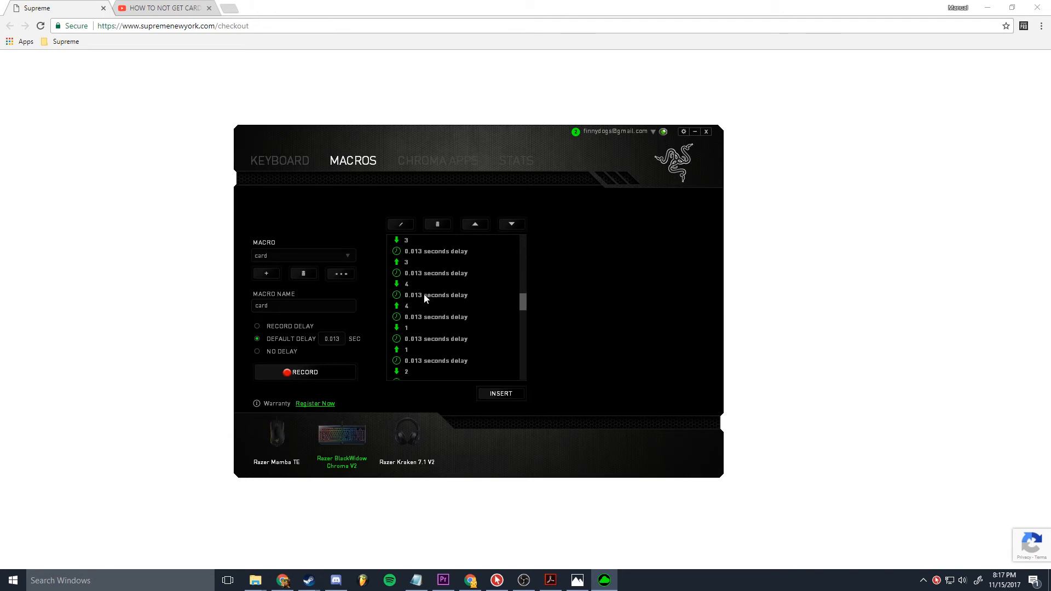
{"action": "left_click", "coordinate": [424, 297]}
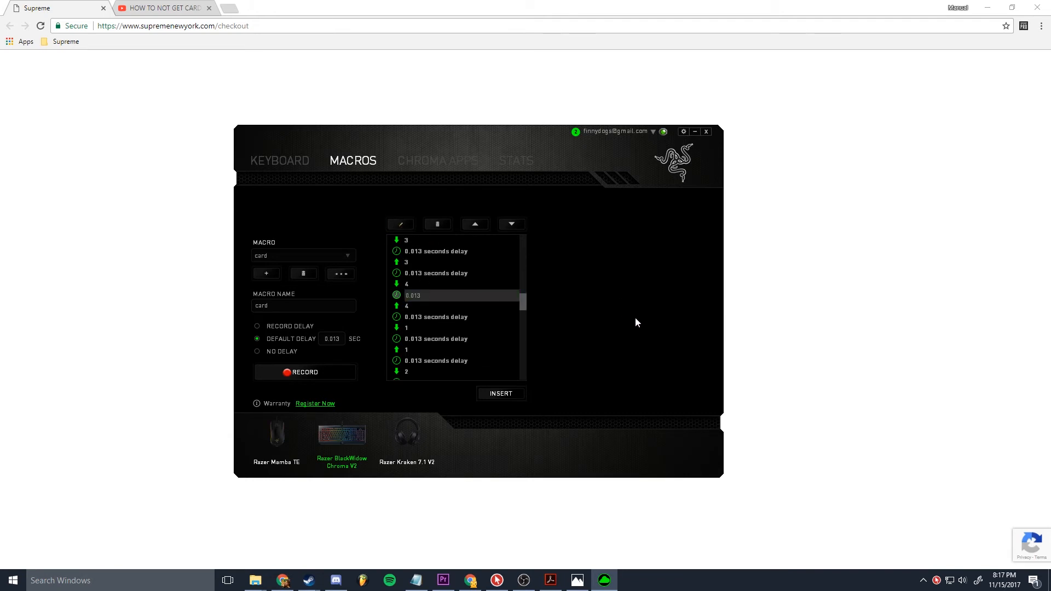
{"action": "key", "text": "BackSpace"}
{"action": "key", "text": "BackSpace"}
{"action": "type", "text": "20"}
{"action": "key", "text": "Return"}
Step: Set the delay following the release of the second four-digit group's last digit to 0.025 seconds
{"action": "double_click", "coordinate": [419, 320]}
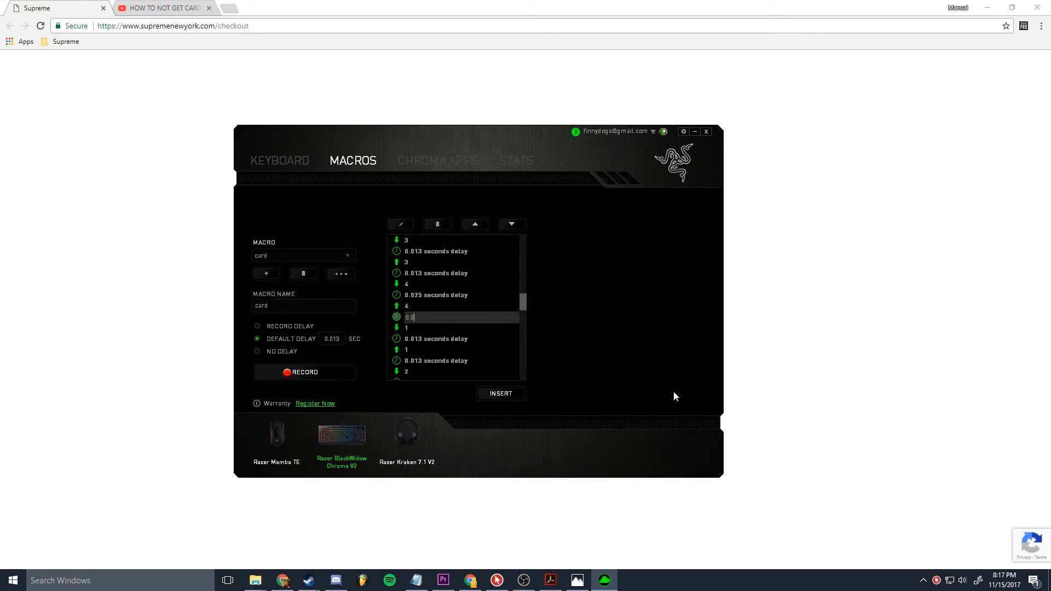
{"action": "type", "text": "25"}
{"action": "key", "text": "Return"}
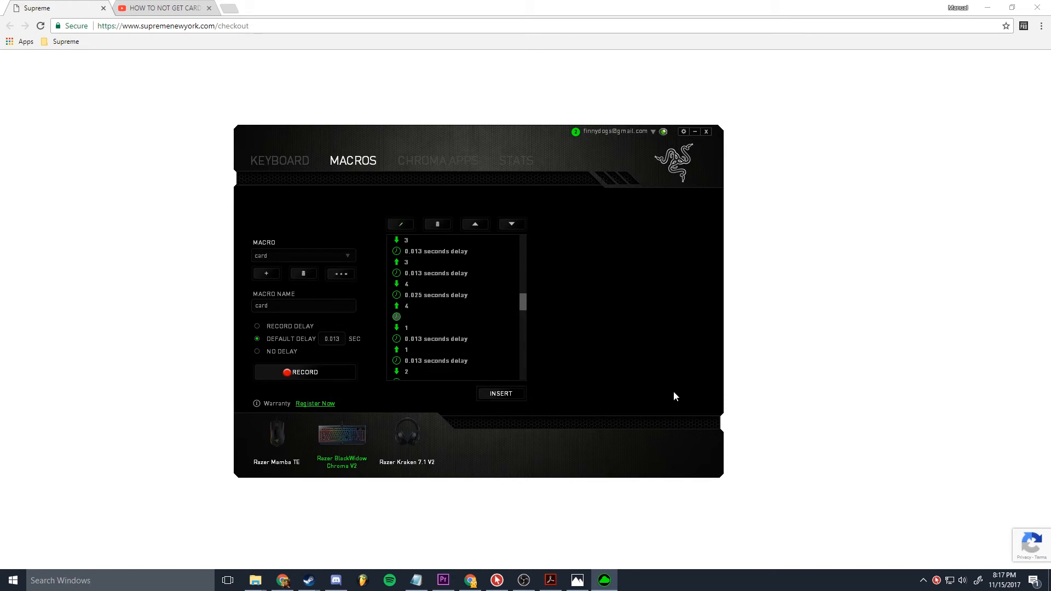
Step: Switch to the Supreme checkout page in Chrome, clear the card number and enter the first digits of a new one
{"action": "left_click", "coordinate": [939, 262]}
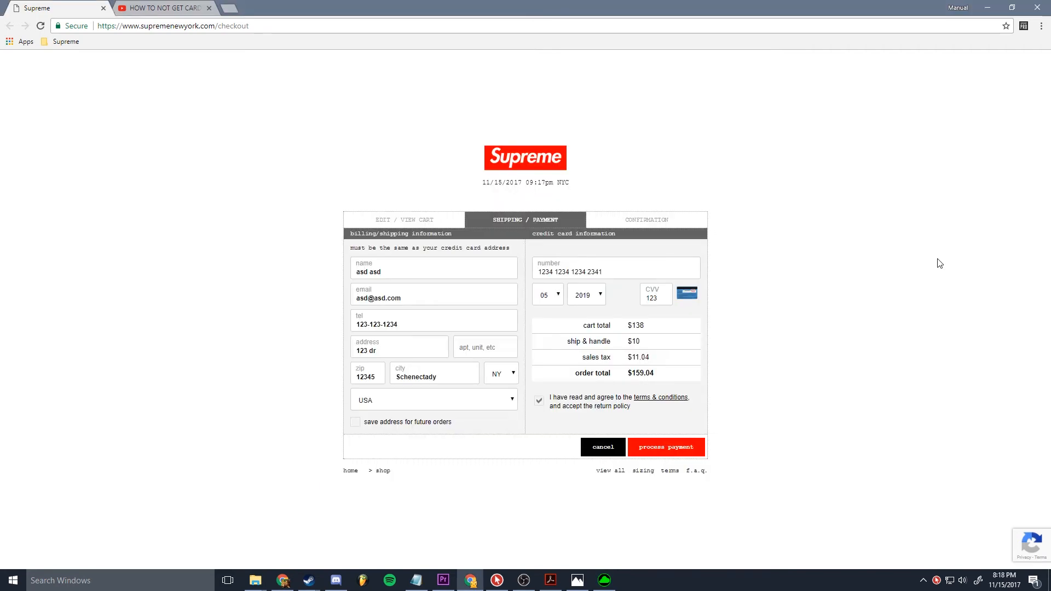
{"action": "left_click_drag", "start_coordinate": [610, 272], "coordinate": [523, 259]}
{"action": "key", "text": "BackSpace"}
{"action": "type", "text": "12345"}
Step: Switch back to Razer Synapse and set the delay between pressing and releasing the third four-digit group's last digit to 0.025 seconds
{"action": "left_click", "coordinate": [604, 580]}
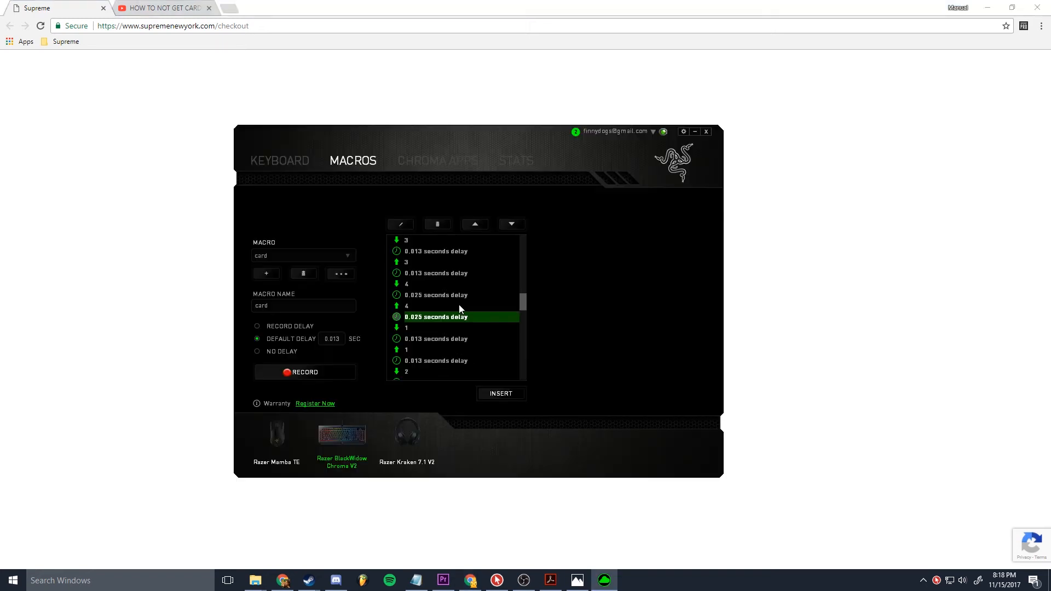
{"action": "scroll", "coordinate": [458, 304], "scroll_direction": "down", "scroll_amount": 5}
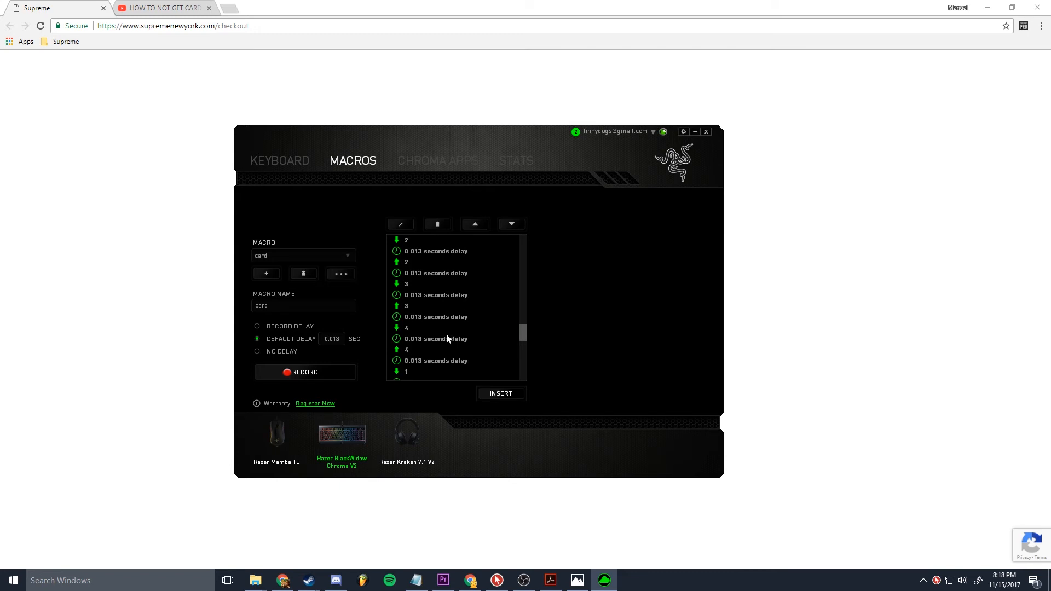
{"action": "left_click", "coordinate": [447, 339]}
{"action": "left_click", "coordinate": [405, 227]}
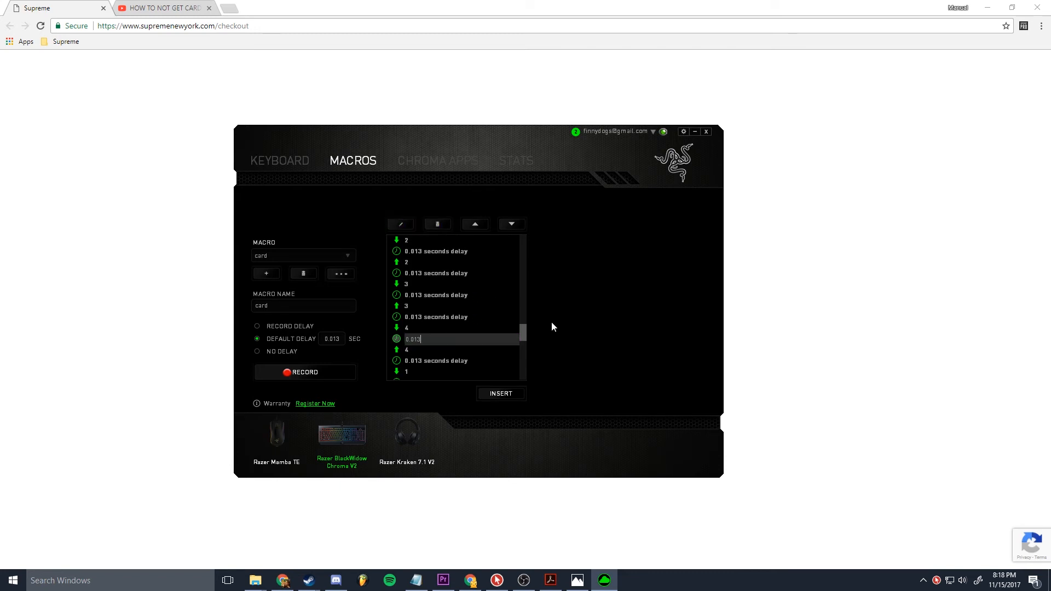
{"action": "key", "text": "BackSpace"}
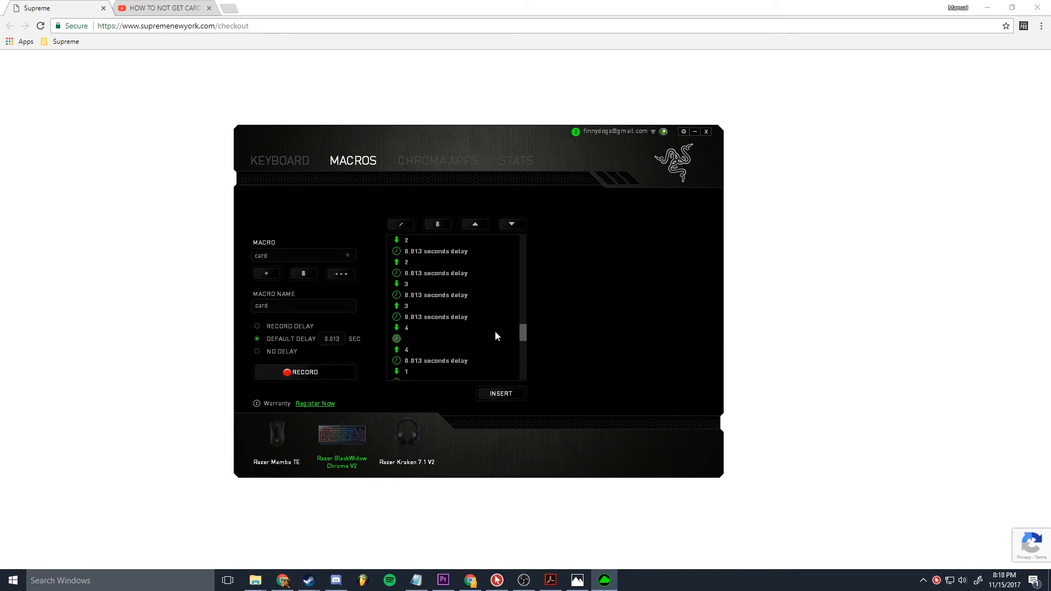
{"action": "type", "text": "0.025"}
Step: Set the delay following the release of the third four-digit group's last digit to 0.025 seconds
{"action": "left_click", "coordinate": [449, 362]}
{"action": "left_click", "coordinate": [401, 224]}
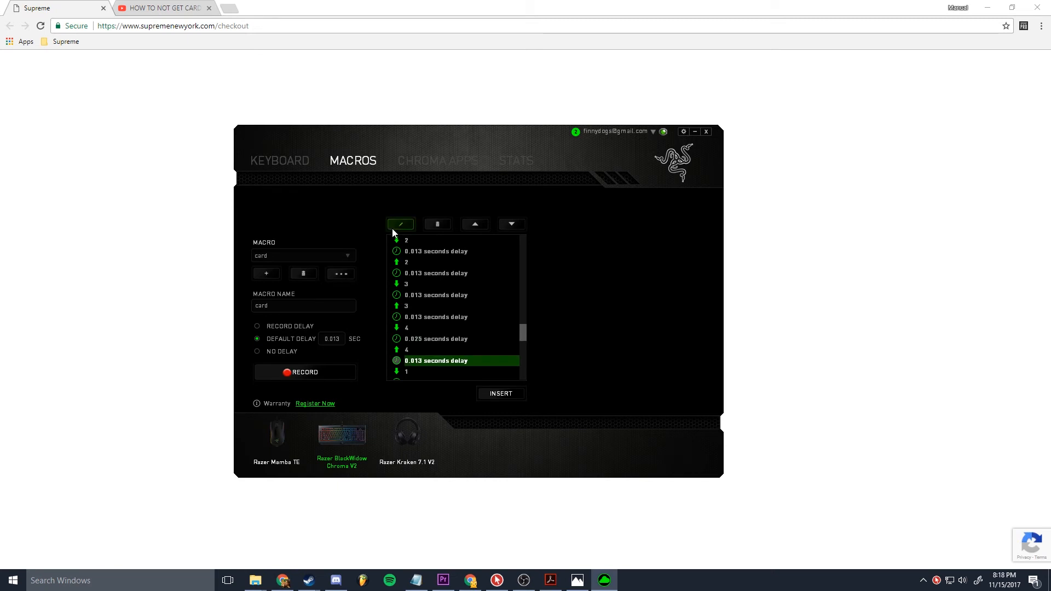
{"action": "key", "text": "BackSpace"}
{"action": "key", "text": "BackSpace"}
{"action": "key", "text": "BackSpace"}
{"action": "key", "text": "BackSpace"}
{"action": "key", "text": "BackSpace"}
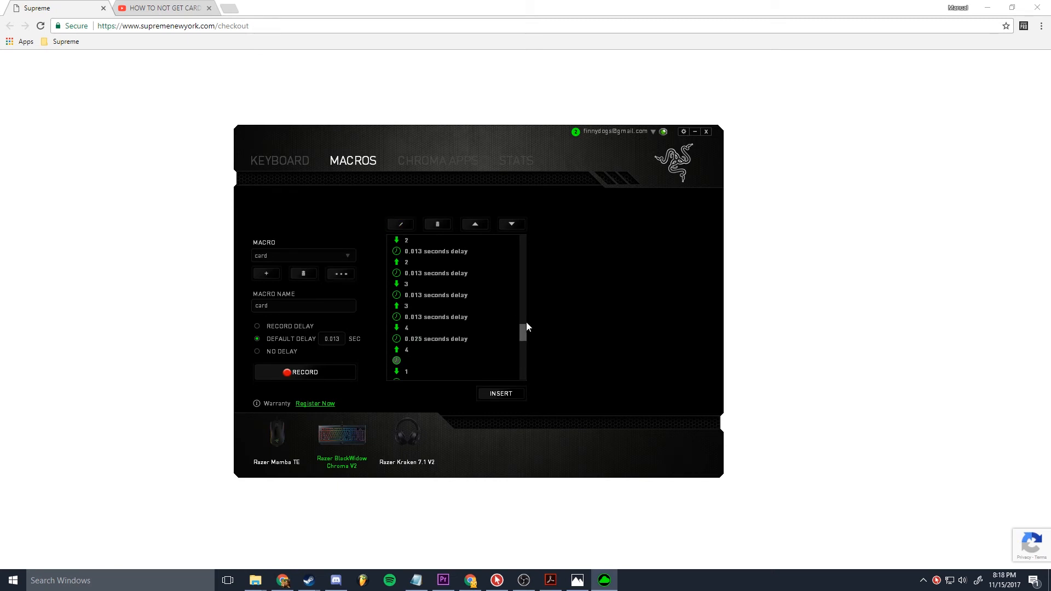
{"action": "type", "text": "0.025 seconds delay"}
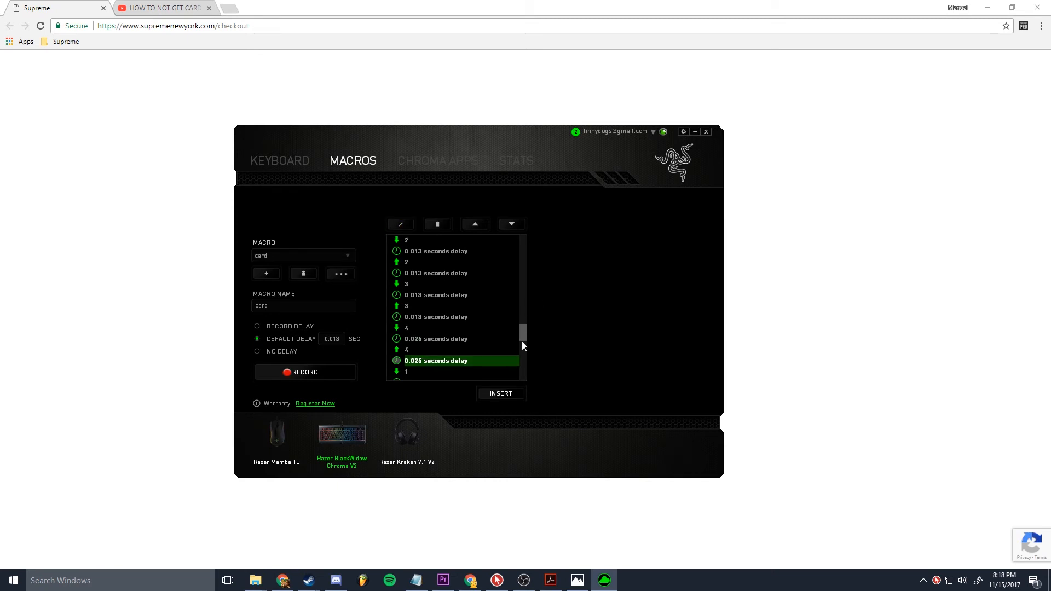
{"action": "left_click", "coordinate": [508, 308]}
Step: Check the end of the card macro, then clear the card number field on the Supreme checkout page
{"action": "scroll", "coordinate": [510, 315], "scroll_direction": "down", "scroll_amount": 5}
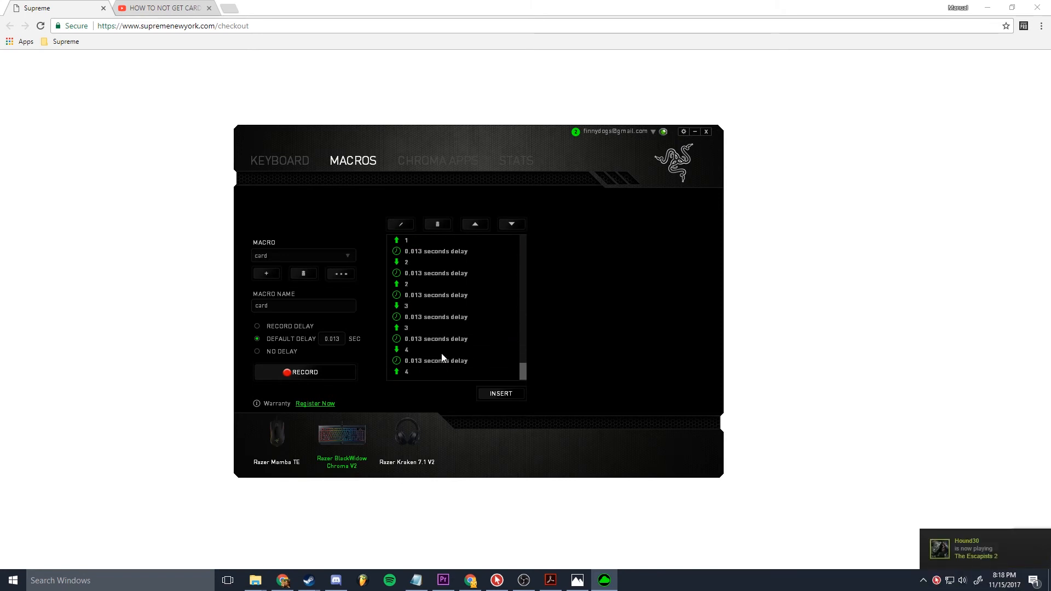
{"action": "left_click", "coordinate": [861, 490]}
{"action": "left_click_drag", "start_coordinate": [673, 272], "coordinate": [267, 280]}
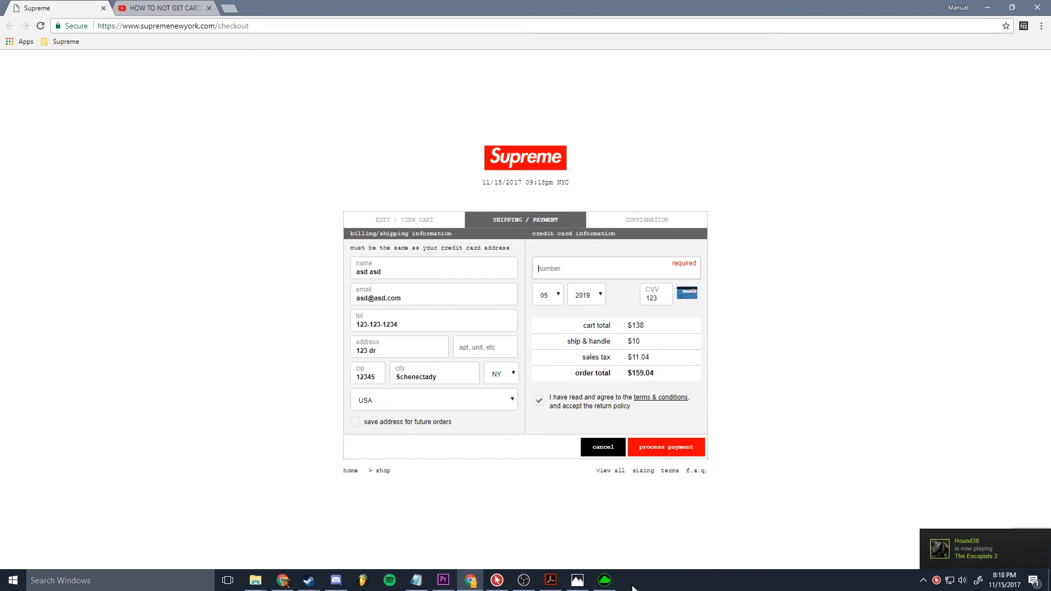
Step: Return to Razer Synapse, add a new macro and name it cvv
{"action": "key", "text": "alt+Tab"}
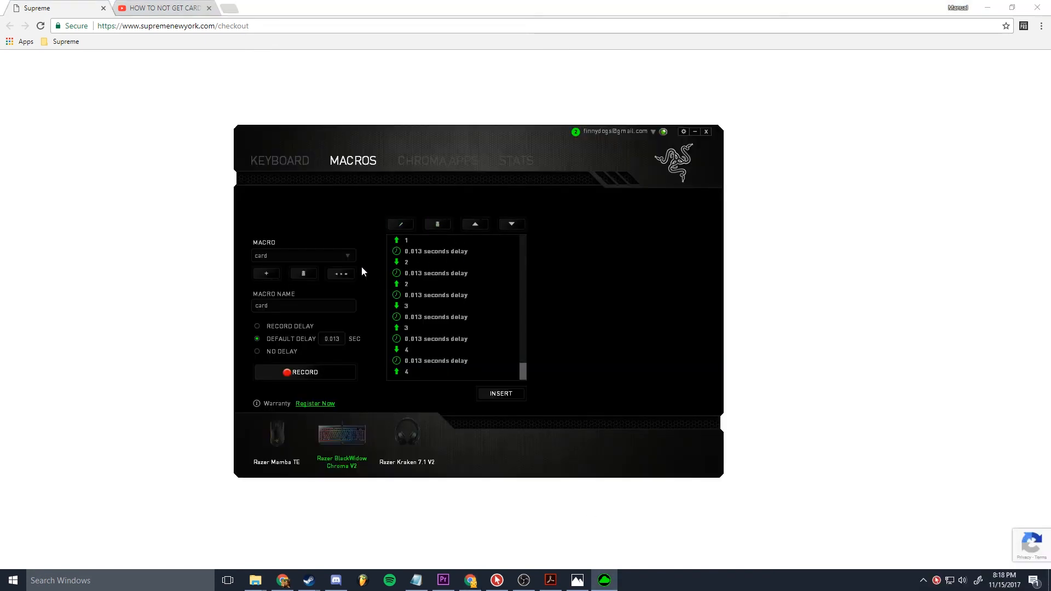
{"action": "left_click", "coordinate": [284, 255]}
{"action": "left_click", "coordinate": [283, 255]}
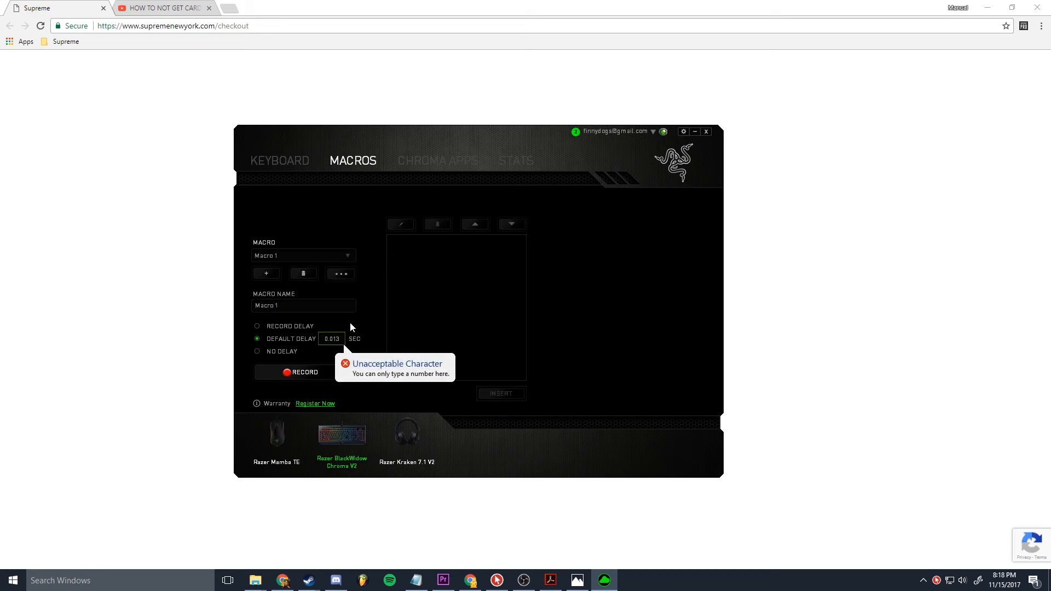
{"action": "left_click", "coordinate": [329, 306]}
{"action": "key", "text": "ctrl+a"}
{"action": "type", "text": "c"}
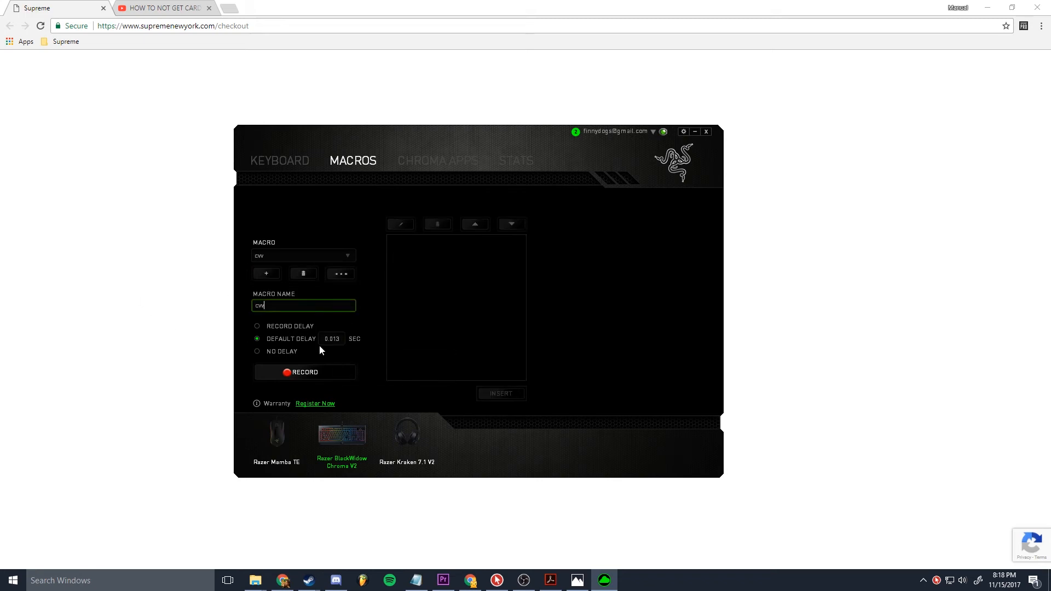
Step: Set the default delay for the cvv macro to 0.003 seconds
{"action": "left_click", "coordinate": [354, 359]}
{"action": "left_click_drag", "start_coordinate": [342, 339], "coordinate": [323, 339]}
{"action": "type", "text": "0.003"}
{"action": "key", "text": "Return"}
Step: Record the three-digit card security code as the keystrokes of the cvv macro
{"action": "left_click", "coordinate": [343, 375]}
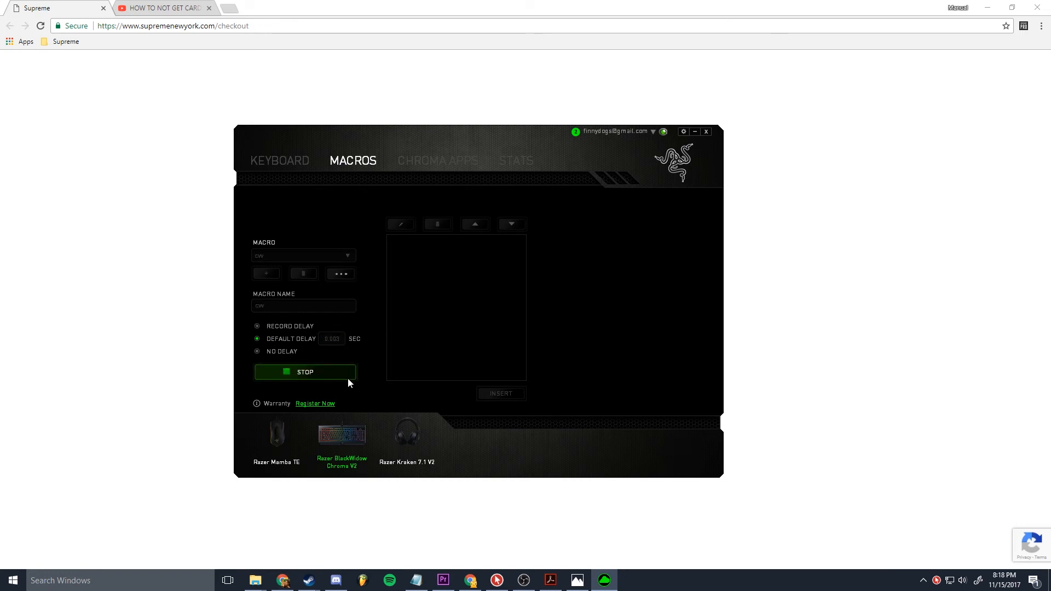
{"action": "key", "text": "1"}
{"action": "key", "text": "2"}
{"action": "key", "text": "3"}
{"action": "left_click", "coordinate": [347, 377]}
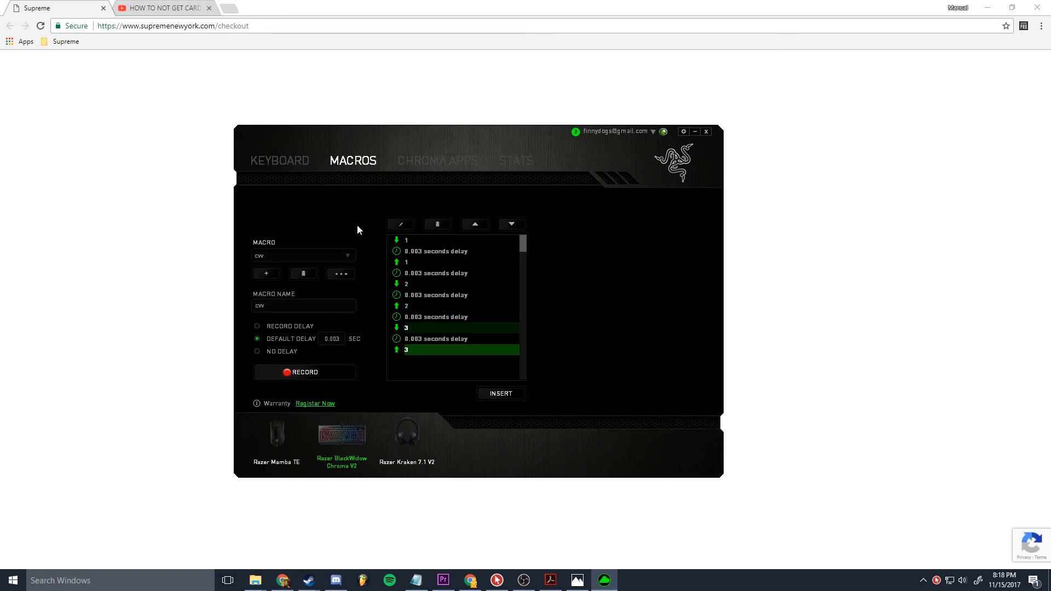
{"action": "left_click", "coordinate": [293, 163]}
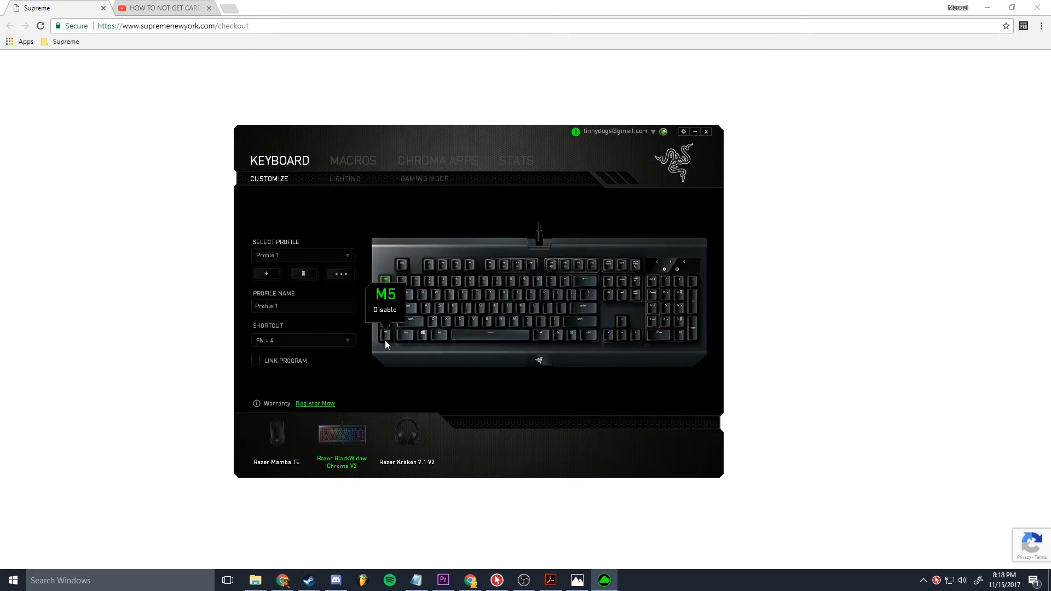
{"action": "left_click", "coordinate": [386, 297]}
{"action": "left_click", "coordinate": [517, 405]}
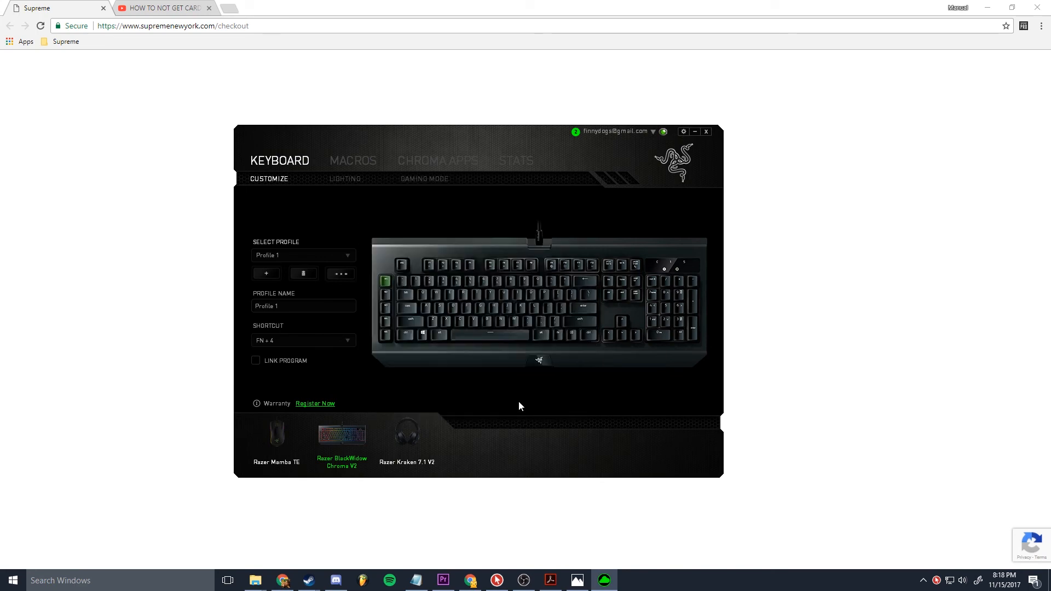
Step: Review the recorded keystrokes and delays of the card macro, then reselect the cvv macro
{"action": "left_click", "coordinate": [352, 164]}
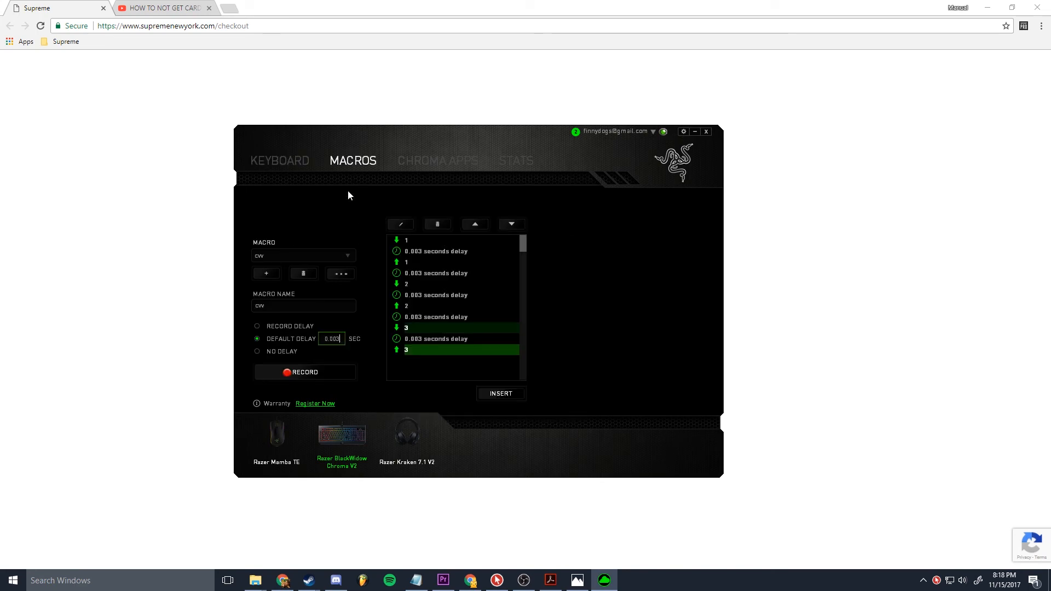
{"action": "left_click", "coordinate": [655, 298]}
{"action": "left_click", "coordinate": [331, 255]}
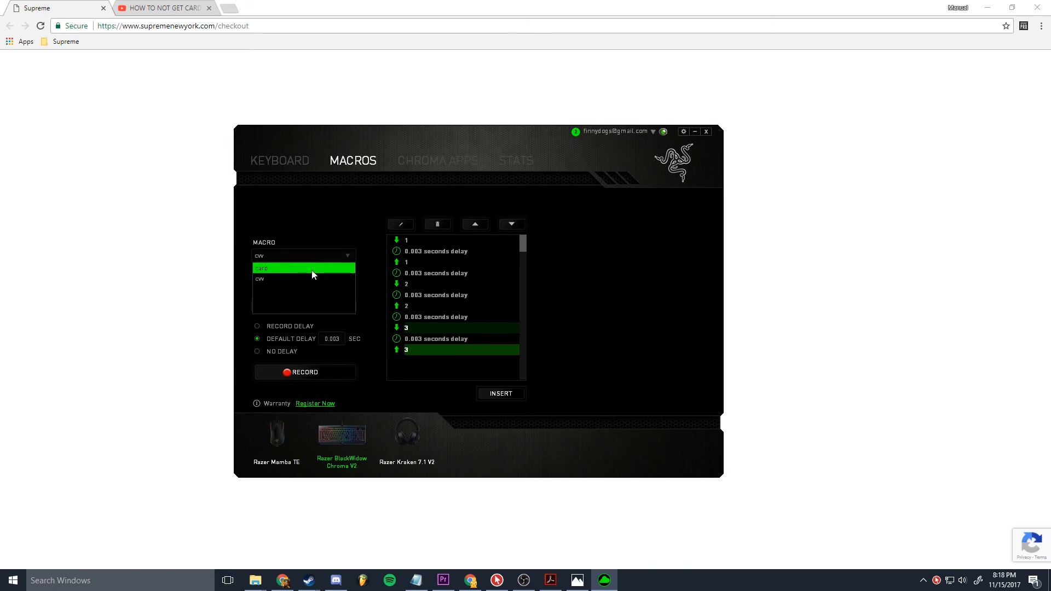
{"action": "left_click", "coordinate": [311, 271]}
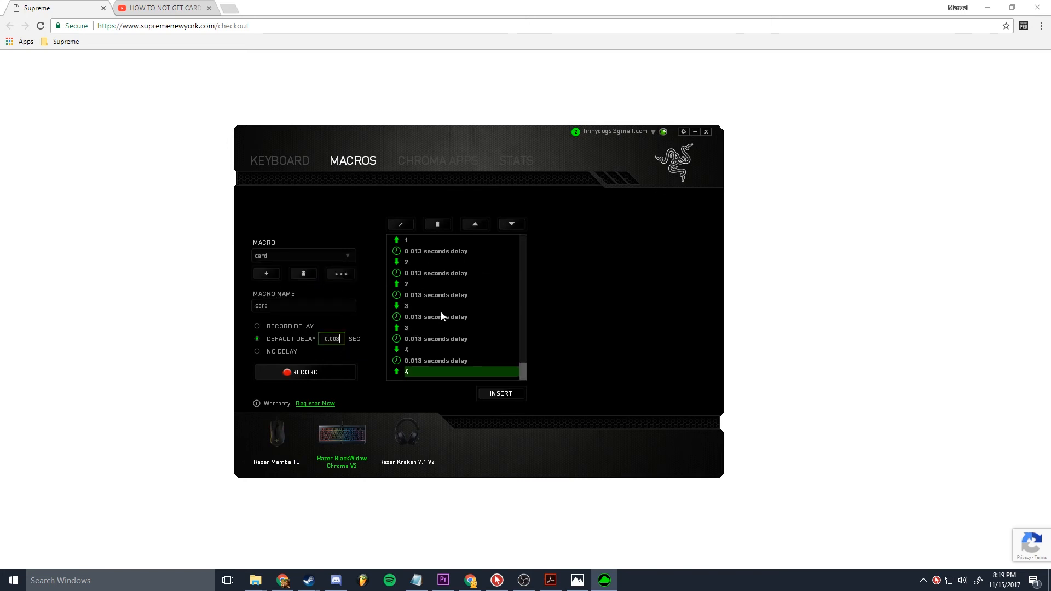
{"action": "scroll", "coordinate": [497, 333], "scroll_direction": "up", "scroll_amount": 2}
{"action": "left_click_drag", "start_coordinate": [524, 355], "coordinate": [526, 402]}
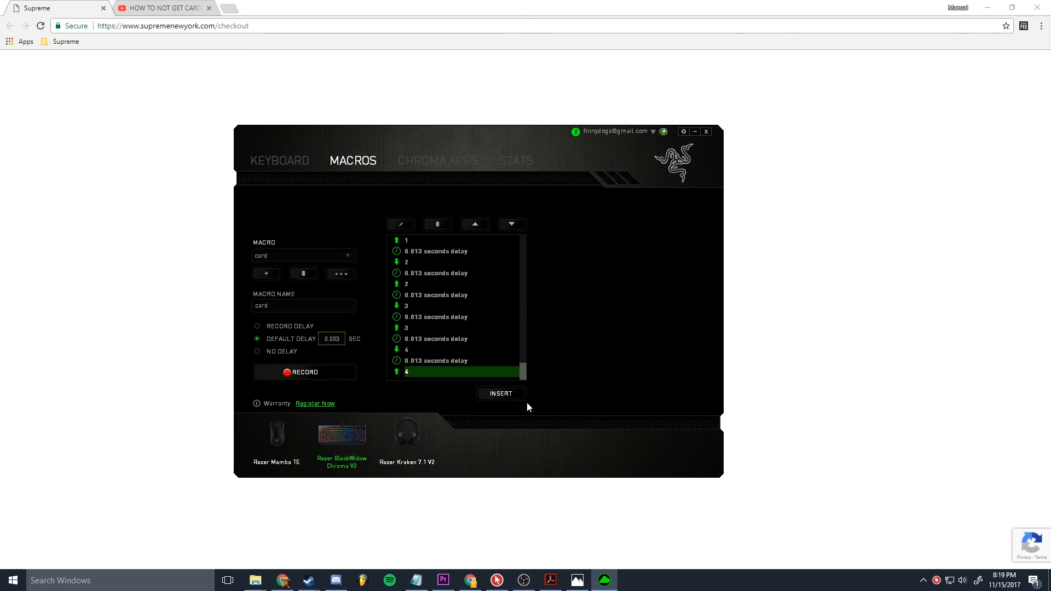
{"action": "left_click", "coordinate": [325, 259]}
{"action": "left_click", "coordinate": [313, 280]}
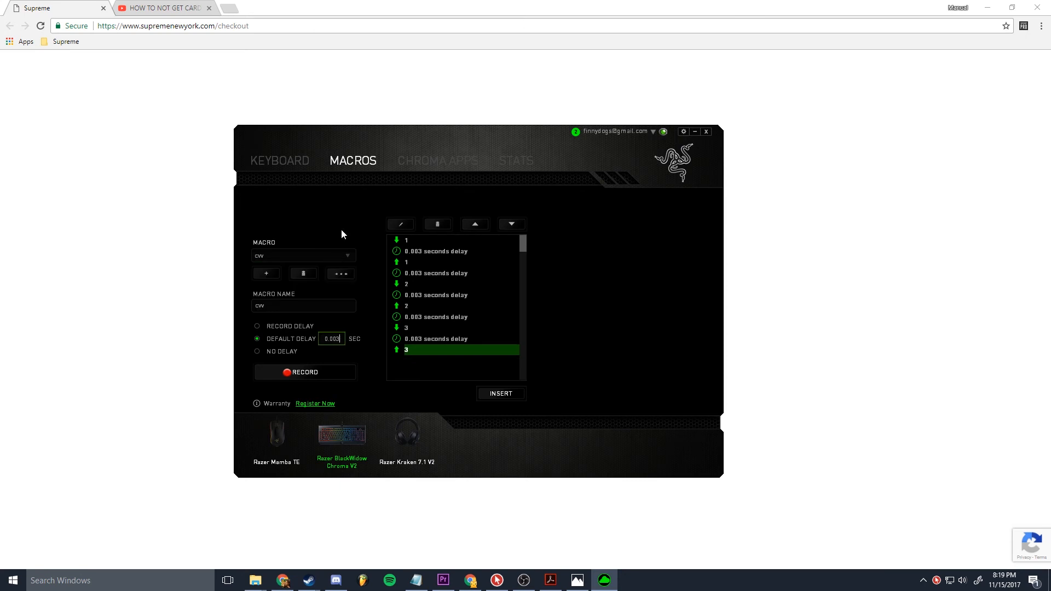
Step: Assign the card macro to the keyboard's M1 key and save the assignment
{"action": "left_click", "coordinate": [291, 161]}
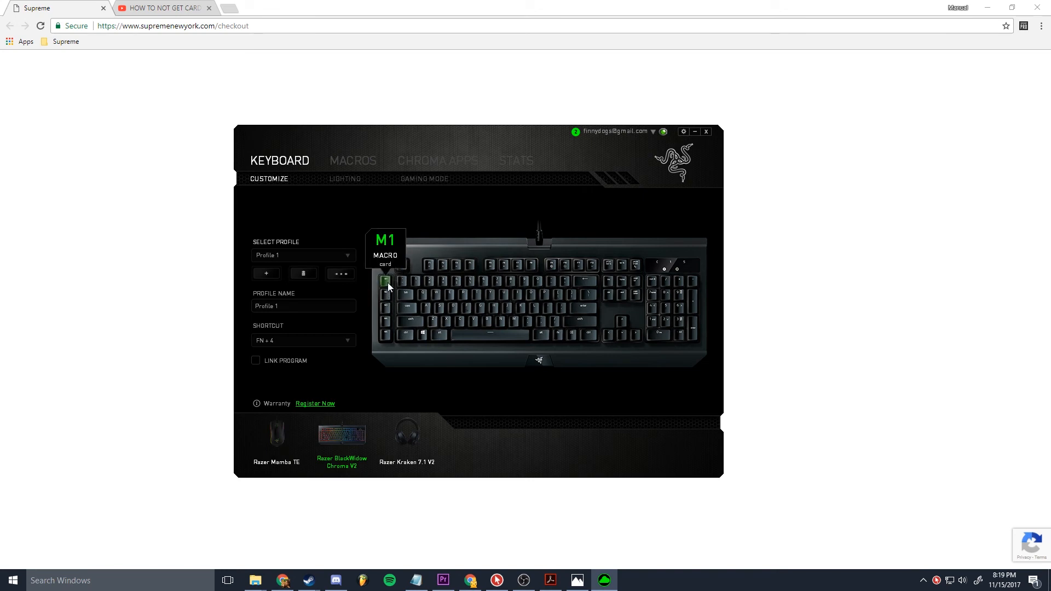
{"action": "left_click", "coordinate": [387, 282]}
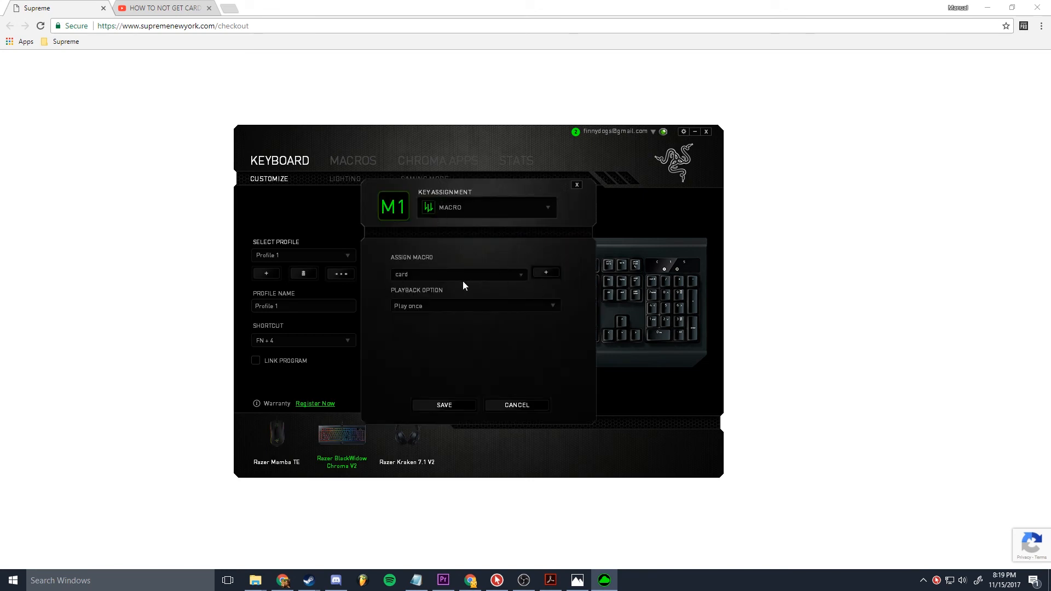
{"action": "left_click", "coordinate": [504, 205]}
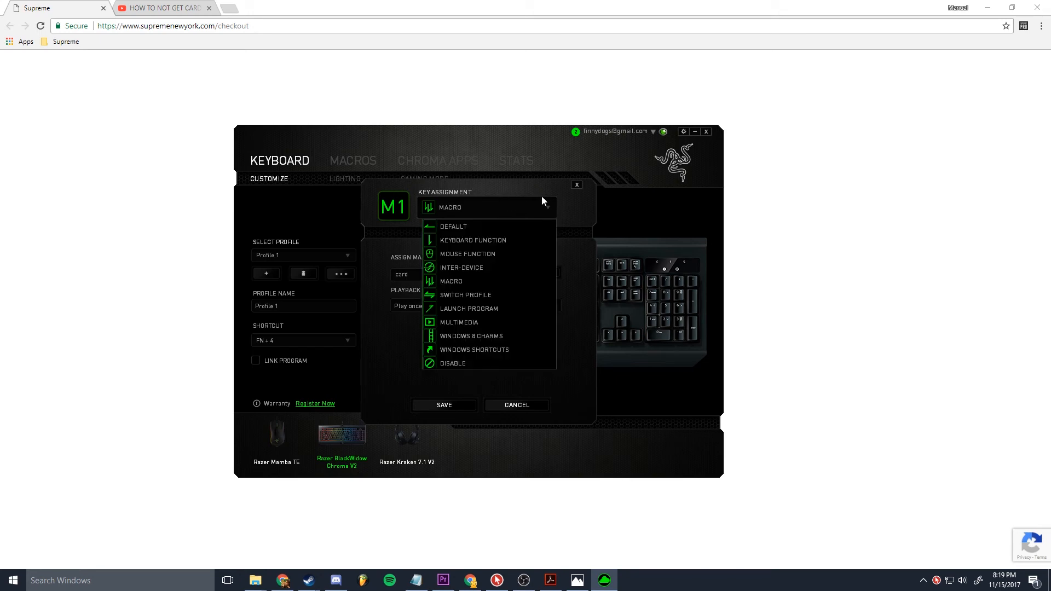
{"action": "left_click", "coordinate": [488, 281]}
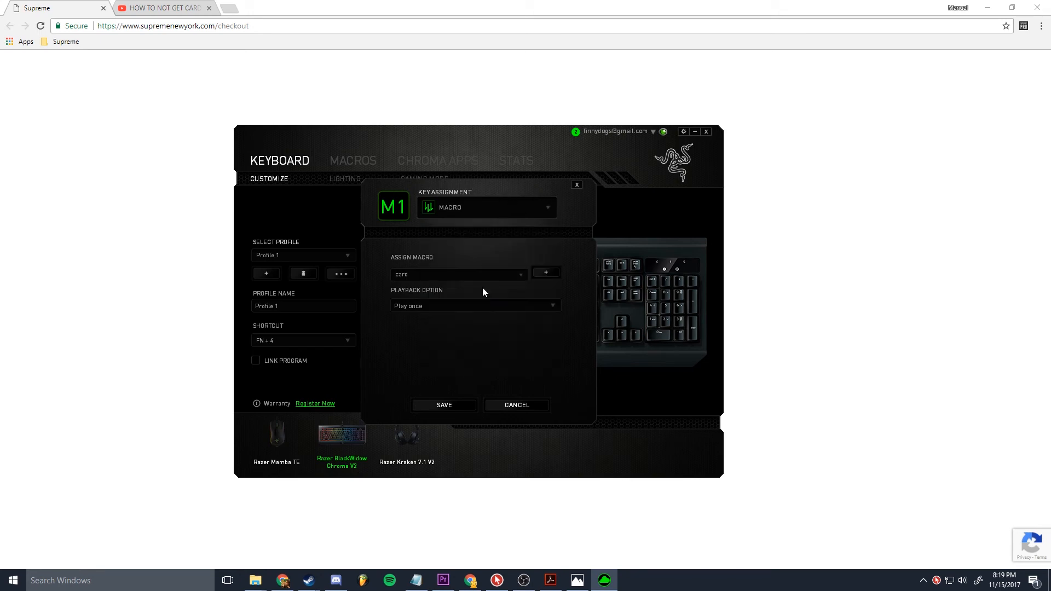
{"action": "left_click", "coordinate": [457, 273]}
{"action": "left_click", "coordinate": [439, 285]}
{"action": "left_click", "coordinate": [468, 406]}
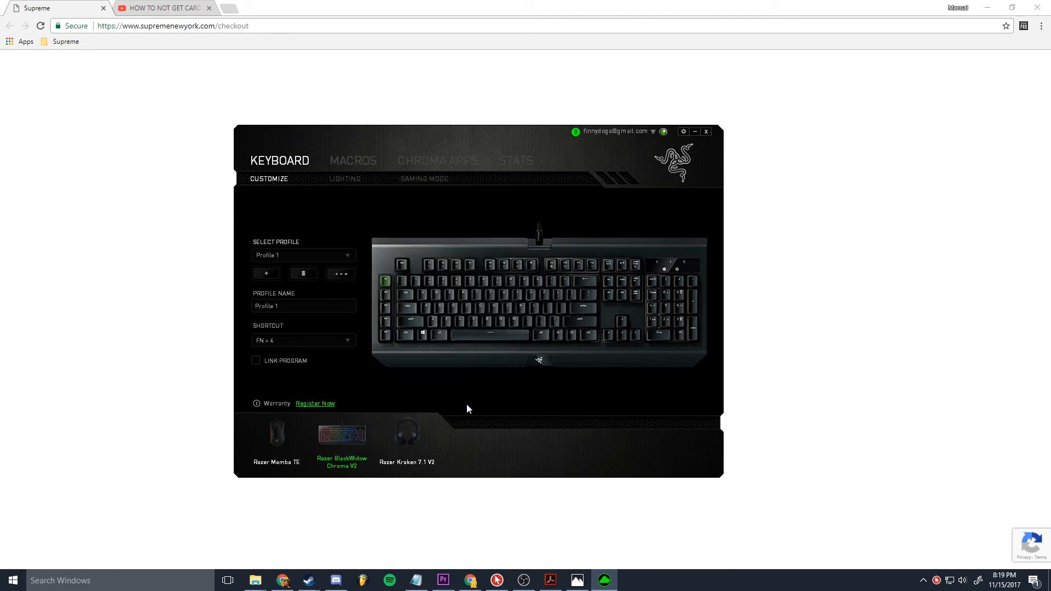
Step: Assign the cvv macro to the keyboard's M2 key and save the assignment
{"action": "left_click", "coordinate": [387, 293]}
{"action": "left_click", "coordinate": [457, 214]}
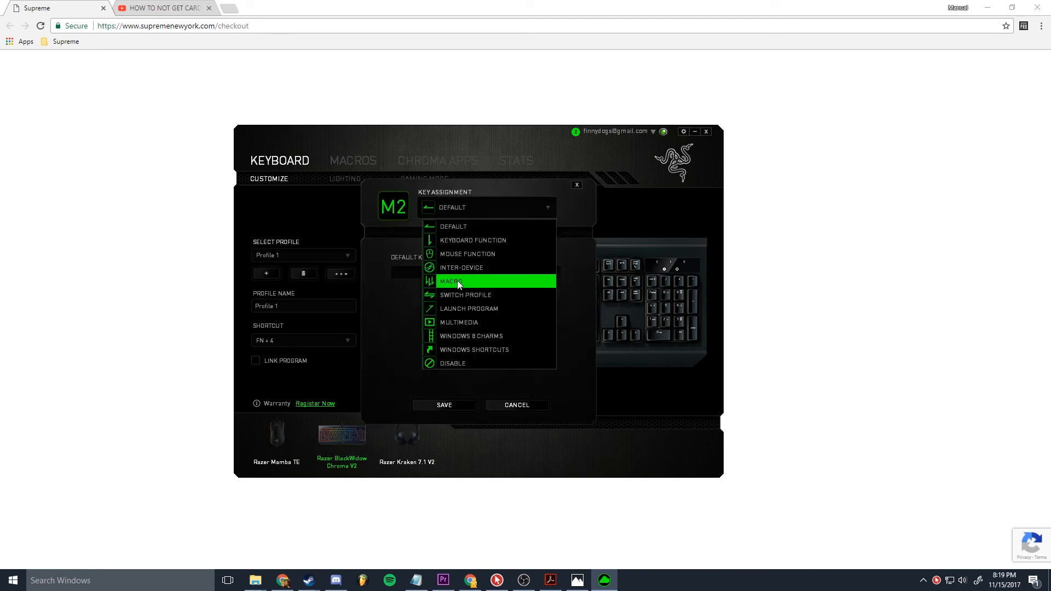
{"action": "left_click", "coordinate": [443, 279]}
{"action": "left_click", "coordinate": [439, 275]}
{"action": "left_click", "coordinate": [425, 298]}
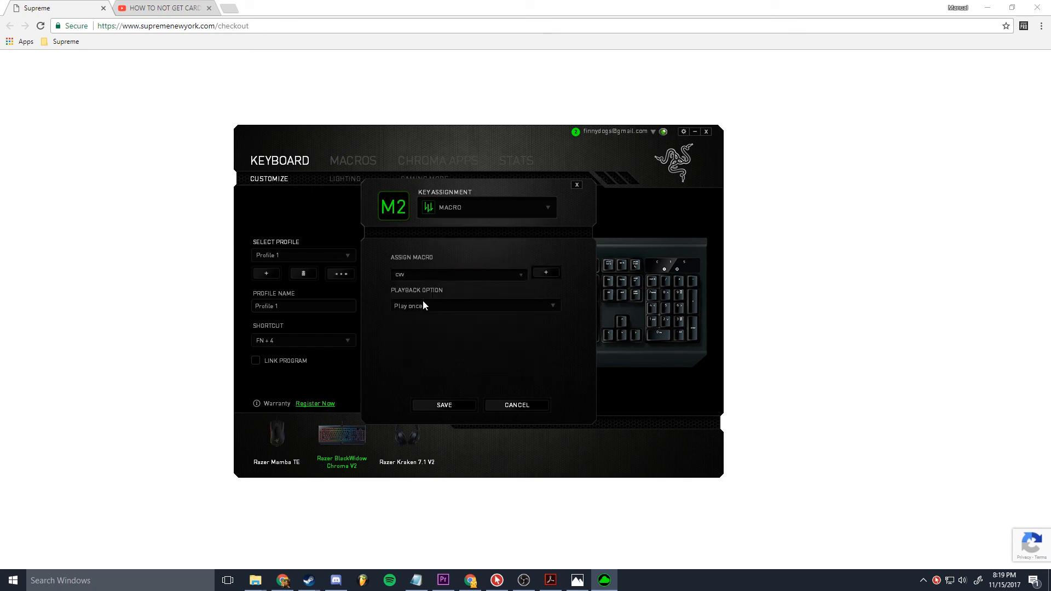
{"action": "left_click", "coordinate": [447, 405]}
Step: Switch to the Supreme checkout page and test both macros by filling in the card number and CVV fields
{"action": "left_click", "coordinate": [774, 375]}
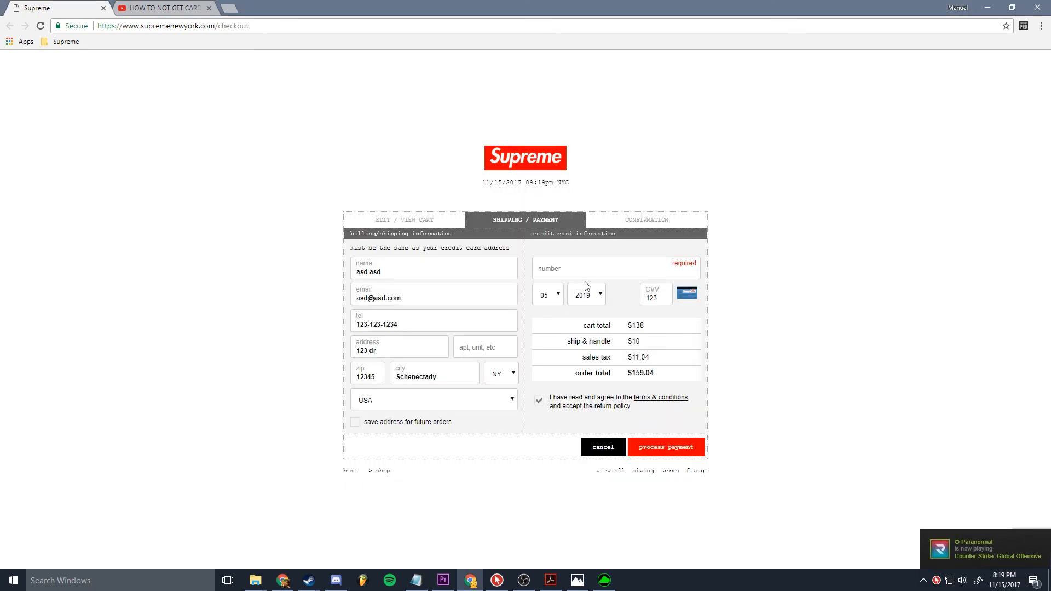
{"action": "type", "text": "1234 1234 1234 1234"}
{"action": "left_click_drag", "start_coordinate": [662, 299], "coordinate": [598, 312]}
{"action": "type", "text": "123"}
{"action": "left_click_drag", "start_coordinate": [661, 299], "coordinate": [600, 311]}
{"action": "left_click", "coordinate": [664, 299]}
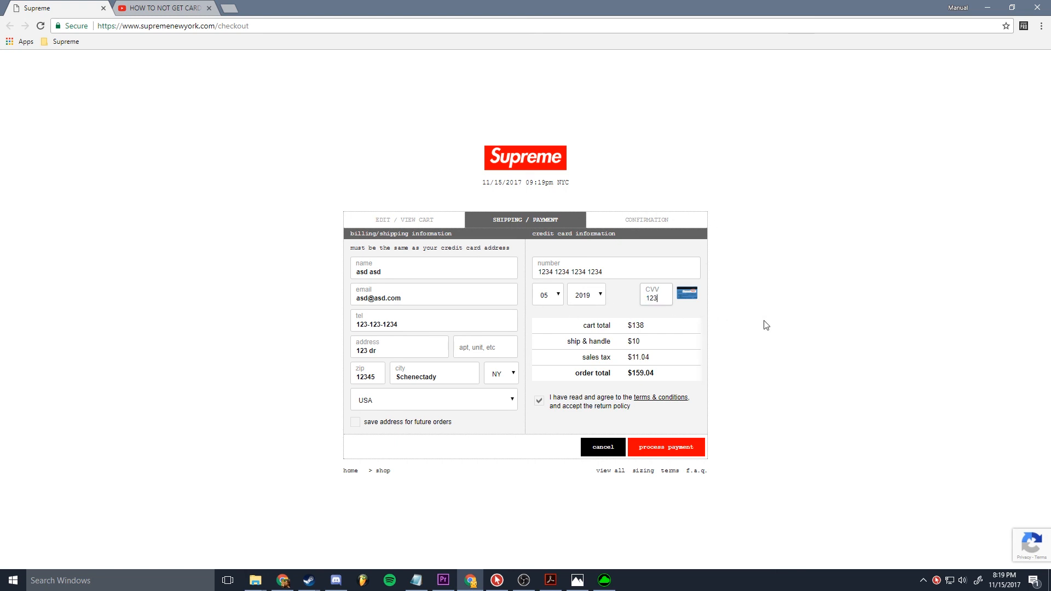
Step: Reload the checkout page, refill the form and submit the payment
{"action": "left_click", "coordinate": [40, 25]}
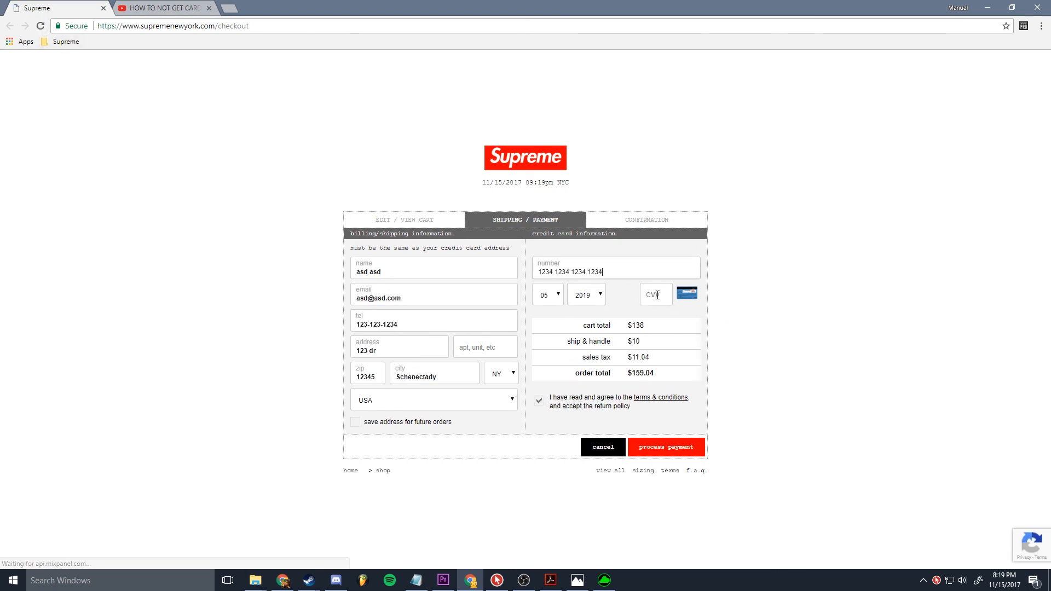
{"action": "left_click", "coordinate": [663, 451]}
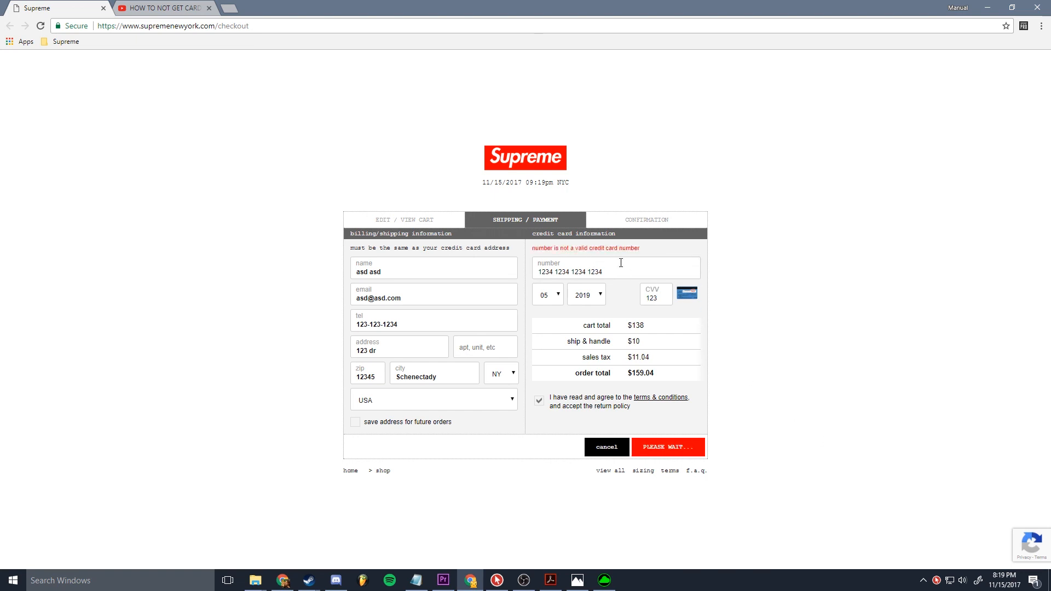
{"action": "left_click_drag", "start_coordinate": [620, 265], "coordinate": [537, 274]}
{"action": "left_click", "coordinate": [748, 307]}
{"action": "triple_click", "coordinate": [618, 277]}
Step: Reload the checkout page once more and process the payment with the refilled details
{"action": "left_click", "coordinate": [41, 26]}
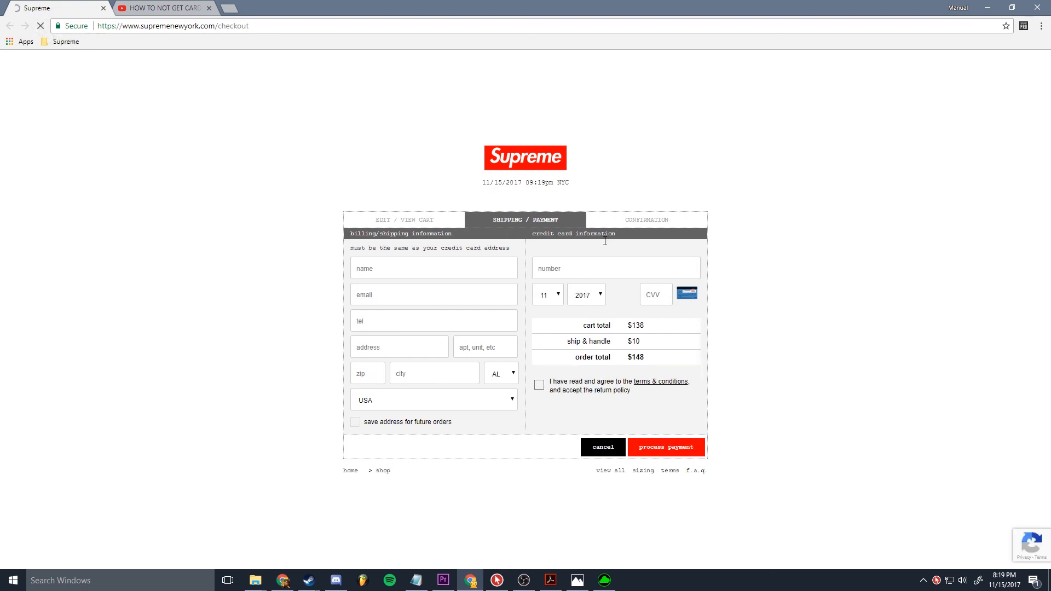
{"action": "left_click", "coordinate": [678, 449]}
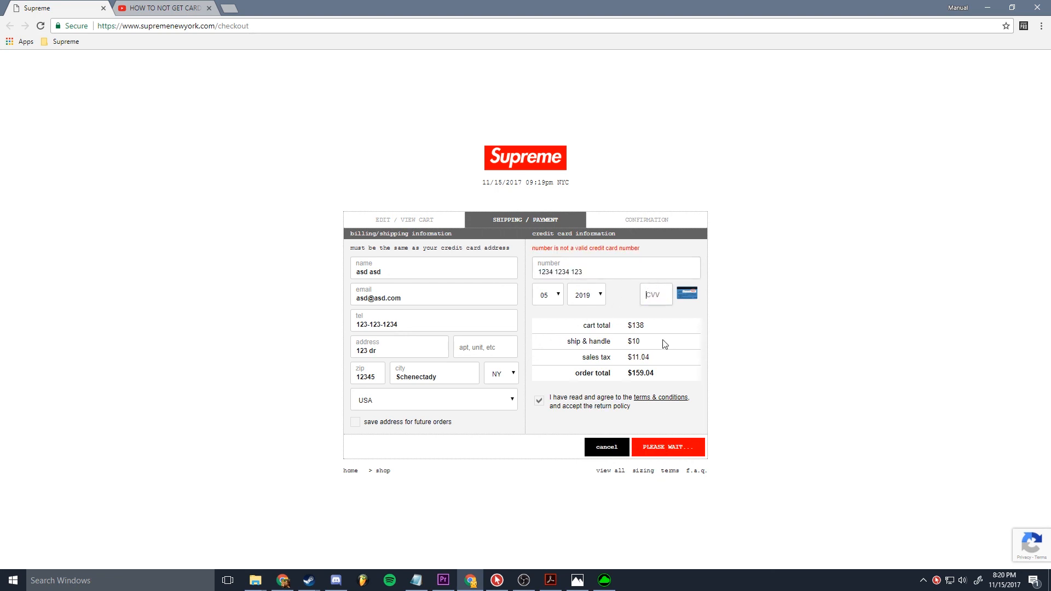
Step: Clear the card number field and re-enter the card number with the macro, repeating the test once
{"action": "left_click_drag", "start_coordinate": [593, 272], "coordinate": [533, 310]}
{"action": "key", "text": "BackSpace"}
{"action": "type", "text": "1234 1234 1234 1234"}
{"action": "left_click_drag", "start_coordinate": [603, 272], "coordinate": [556, 301]}
{"action": "key", "text": "BackSpace"}
{"action": "type", "text": "1234 1234"}
Step: Clear the CVV and card number fields, then fill both again using their macros
{"action": "left_click", "coordinate": [648, 301]}
{"action": "type", "text": "1234 1234"}
{"action": "left_click_drag", "start_coordinate": [669, 300], "coordinate": [600, 309]}
{"action": "key", "text": "BackSpace"}
{"action": "left_click_drag", "start_coordinate": [573, 272], "coordinate": [523, 271]}
{"action": "type", "text": "1234 1234 1234 1234"}
{"action": "left_click", "coordinate": [655, 295]}
{"action": "type", "text": "123"}
{"action": "left_click_drag", "start_coordinate": [615, 274], "coordinate": [523, 286]}
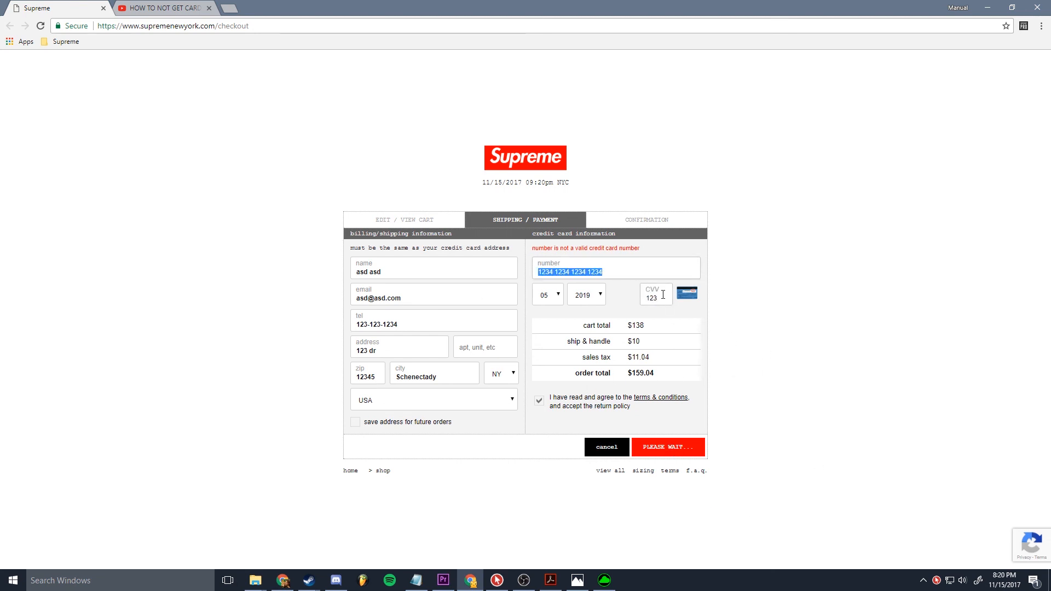
Step: Reload the checkout page and fill the card number and CVV fields again using their macros
{"action": "double_click", "coordinate": [662, 297]}
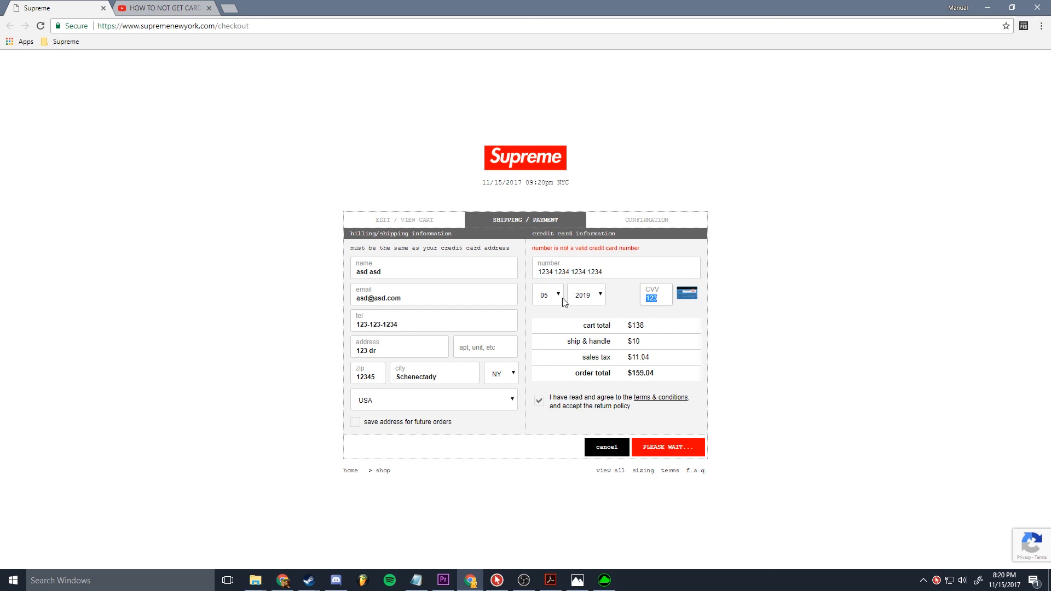
{"action": "left_click", "coordinate": [40, 26]}
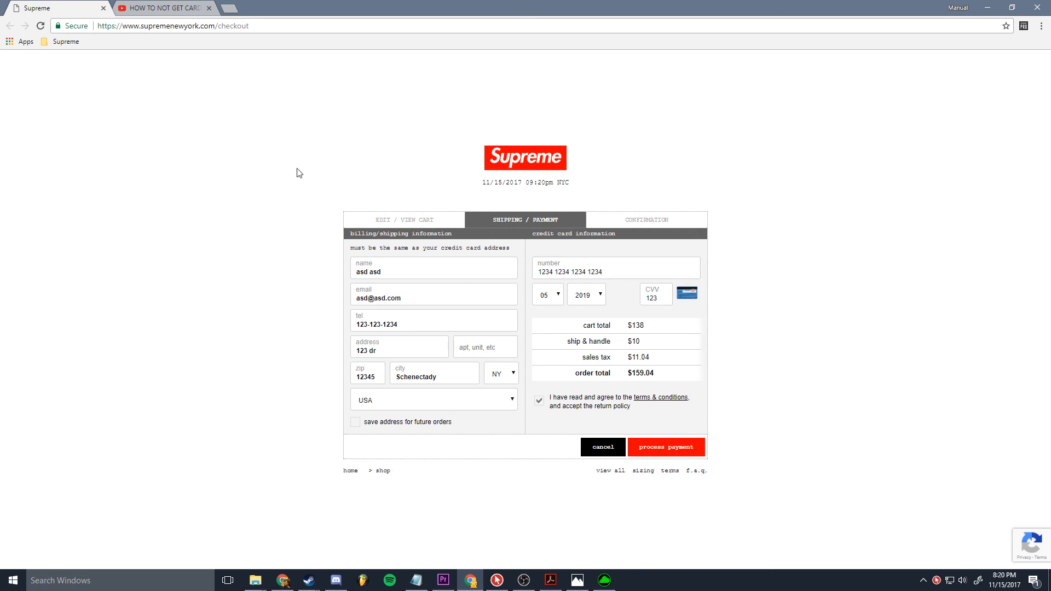
{"action": "left_click", "coordinate": [40, 26]}
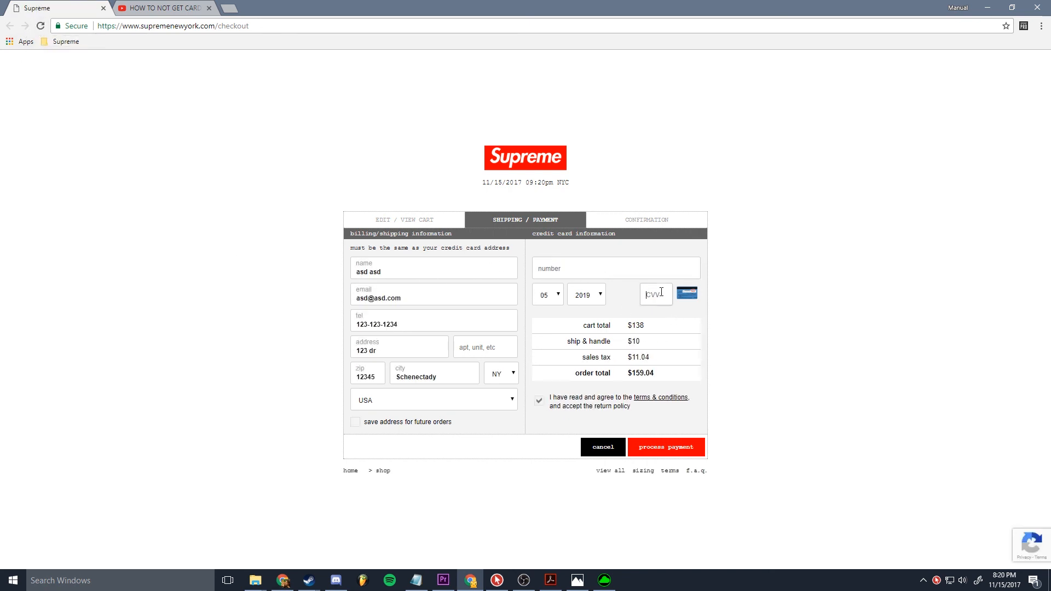
Step: Clear the wrongly filled card number and CVV fields
{"action": "left_click_drag", "start_coordinate": [590, 272], "coordinate": [525, 276]}
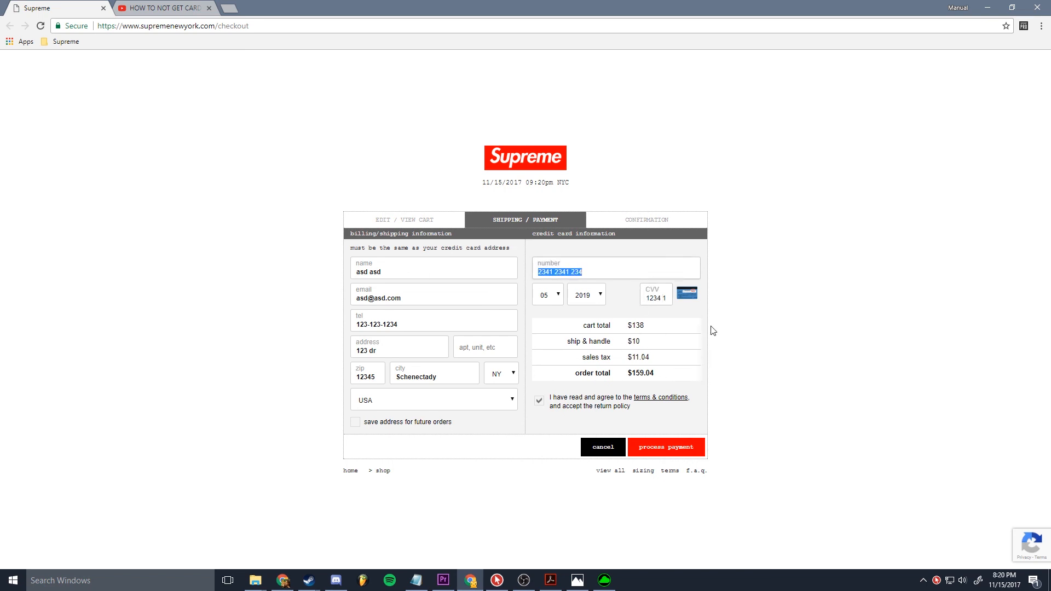
{"action": "key", "text": "BackSpace"}
{"action": "left_click_drag", "start_coordinate": [647, 297], "coordinate": [764, 313]}
{"action": "key", "text": "BackSpace"}
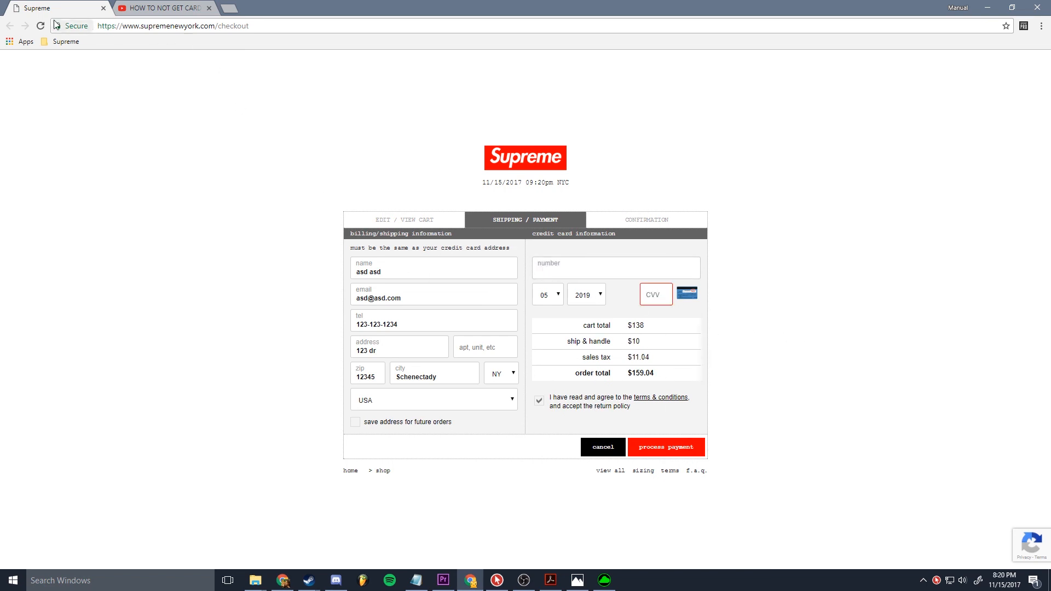
Step: Fill the card number and CVV on the reloaded checkout page using their macros, and process the payment
{"action": "left_click", "coordinate": [41, 26]}
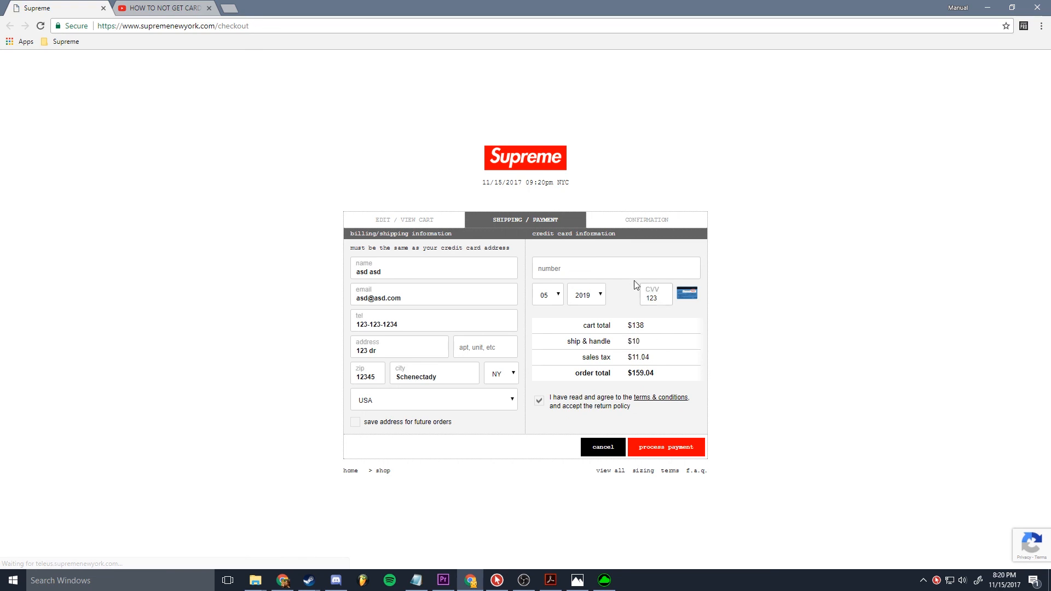
{"action": "left_click", "coordinate": [678, 447]}
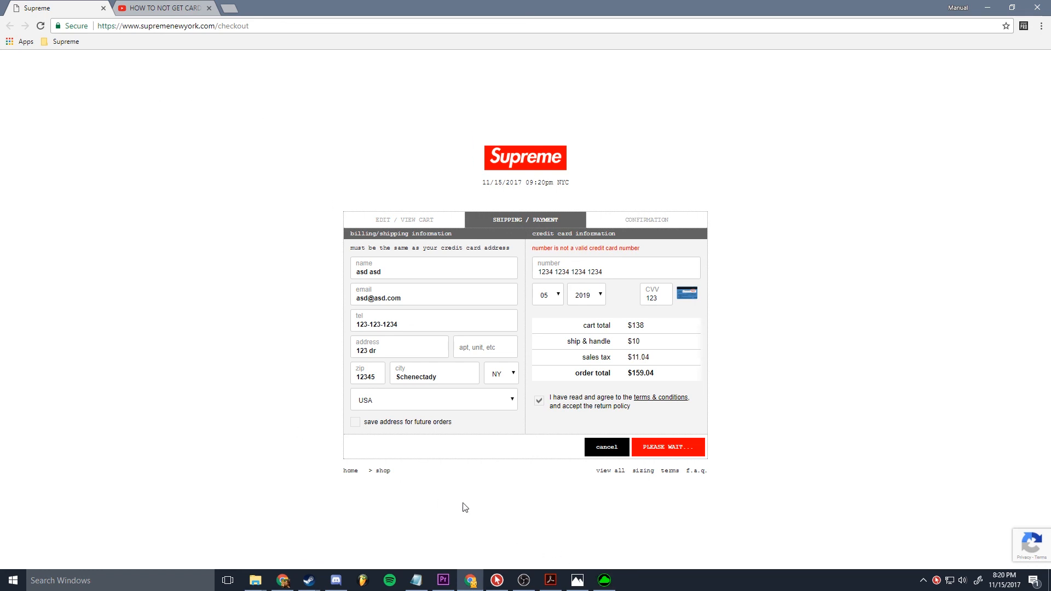
{"action": "left_click", "coordinate": [529, 578]}
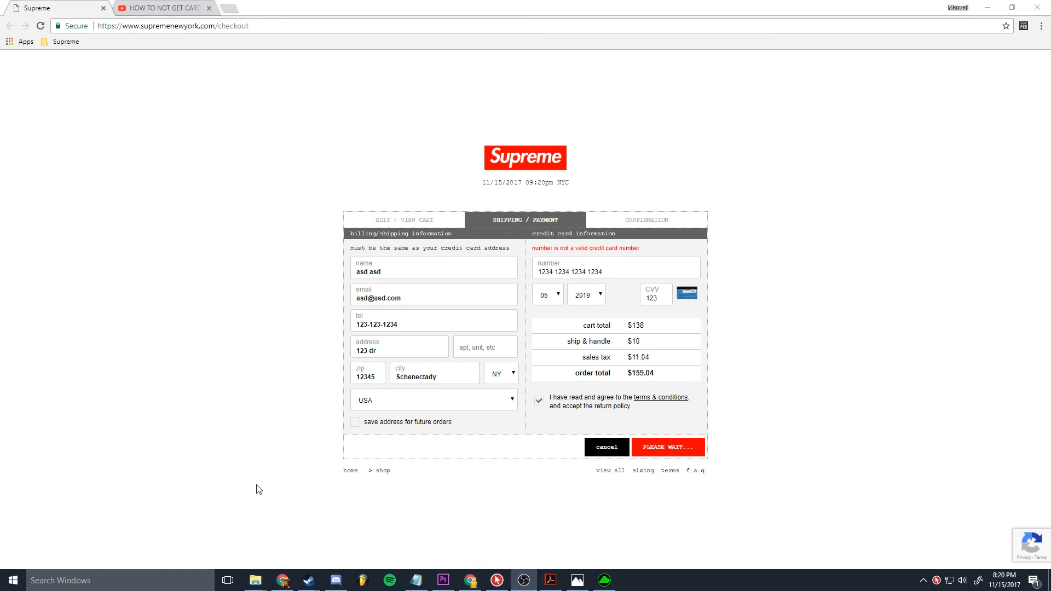